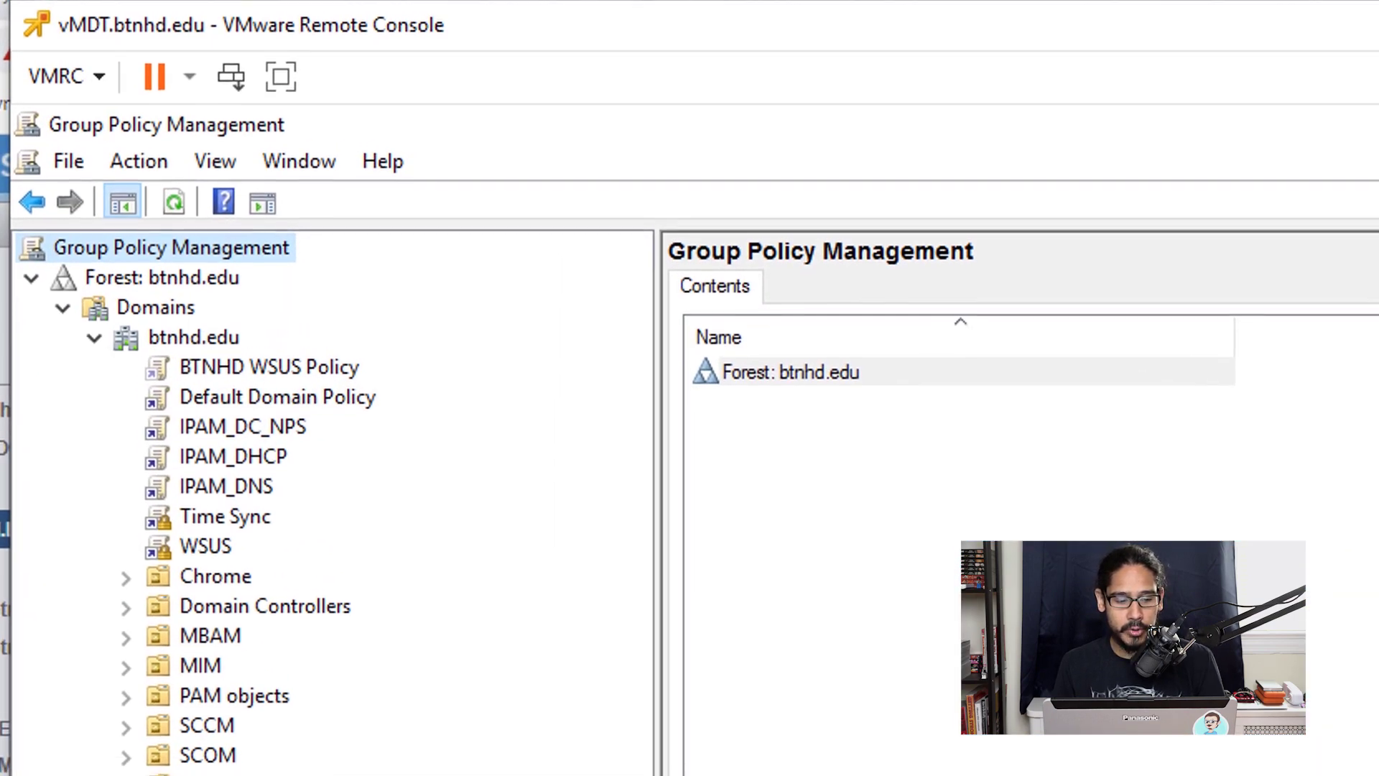
Step: Create a new GPO named "FIREWALL: Allow SQL In" in the domain's Group Policy Objects container, without a starter GPO
double_click(272, 705)
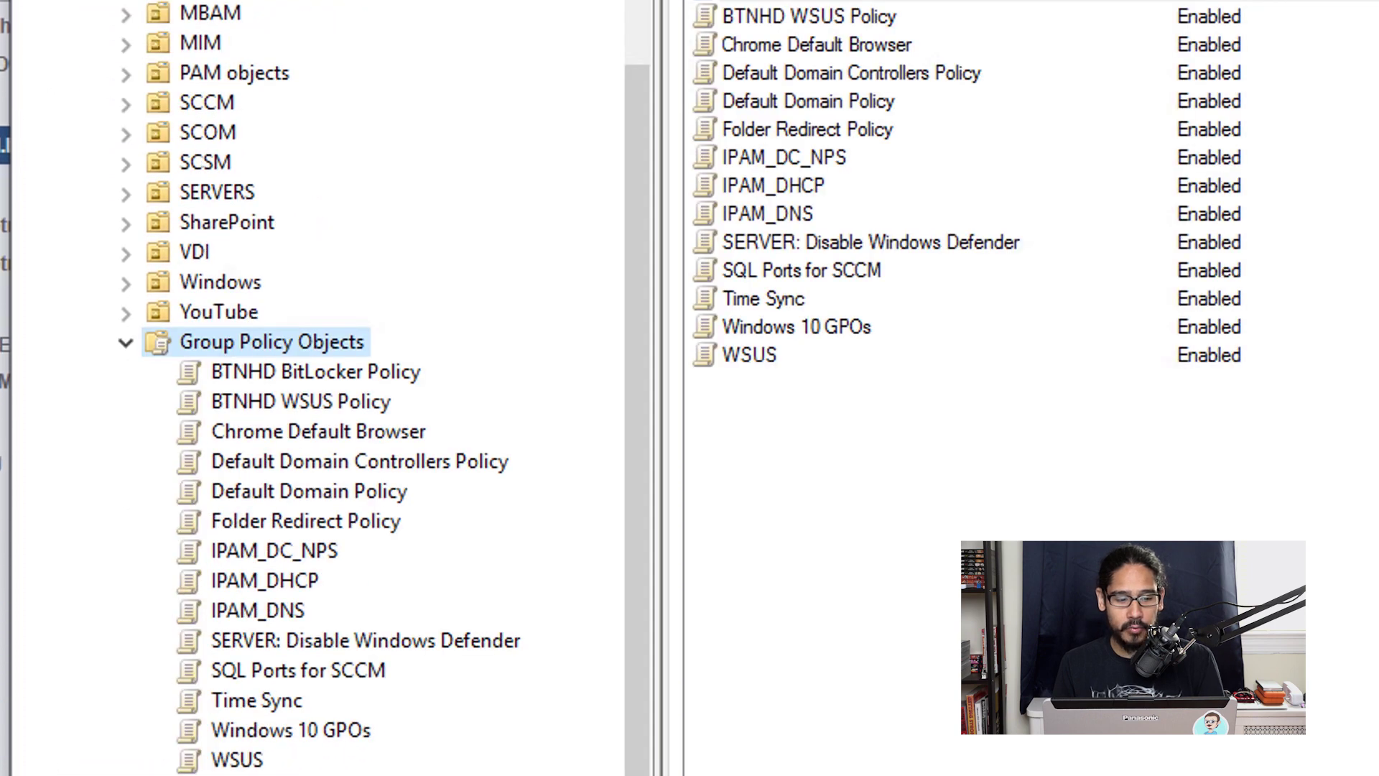
right_click(306, 342)
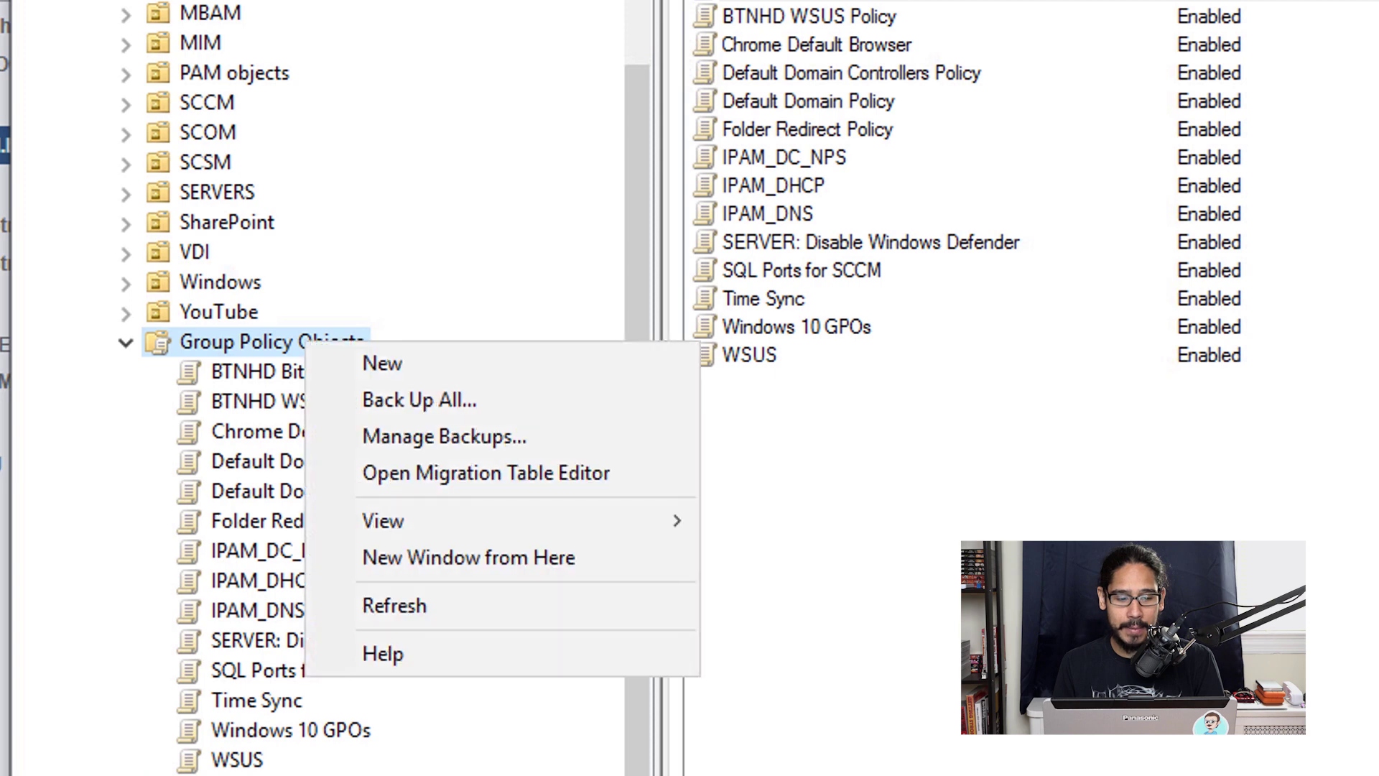
click(382, 363)
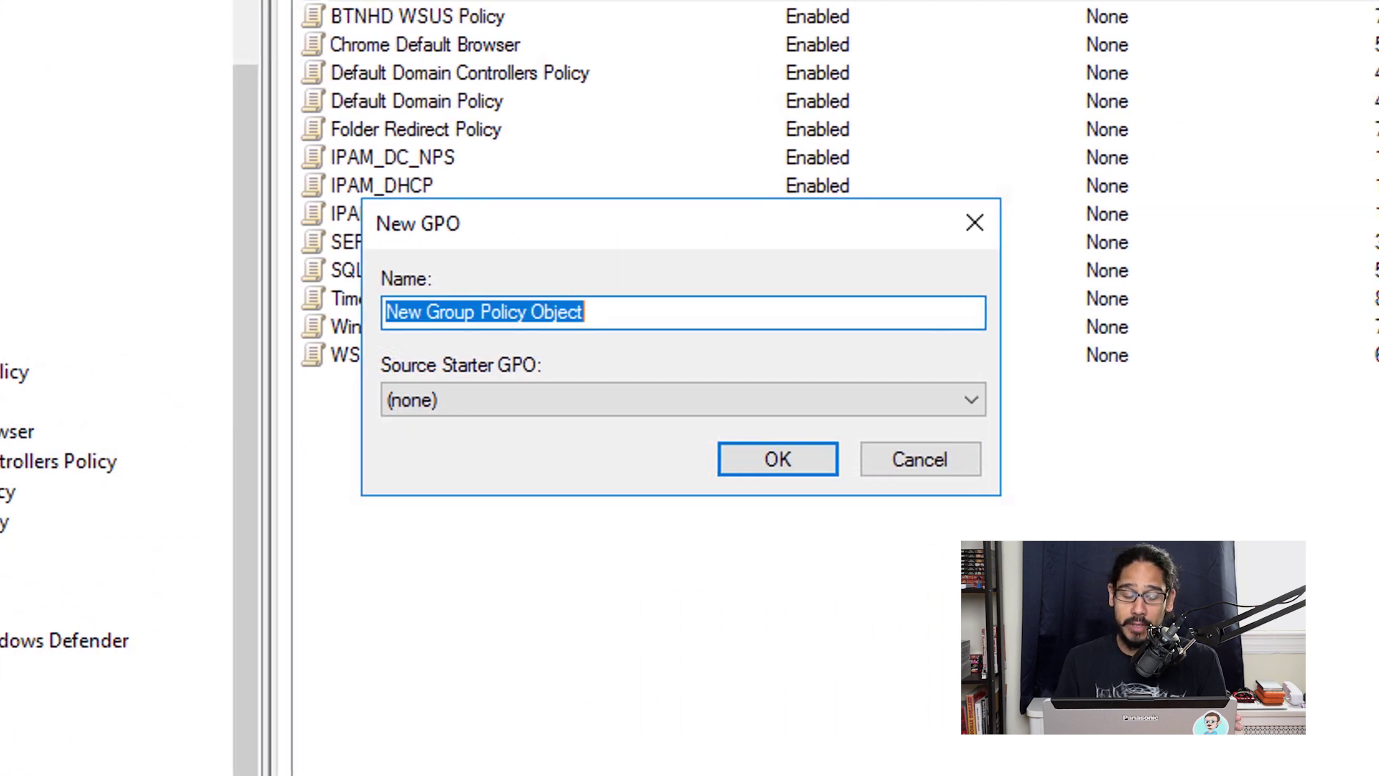
text(FIREWALL: Allow SQL In)
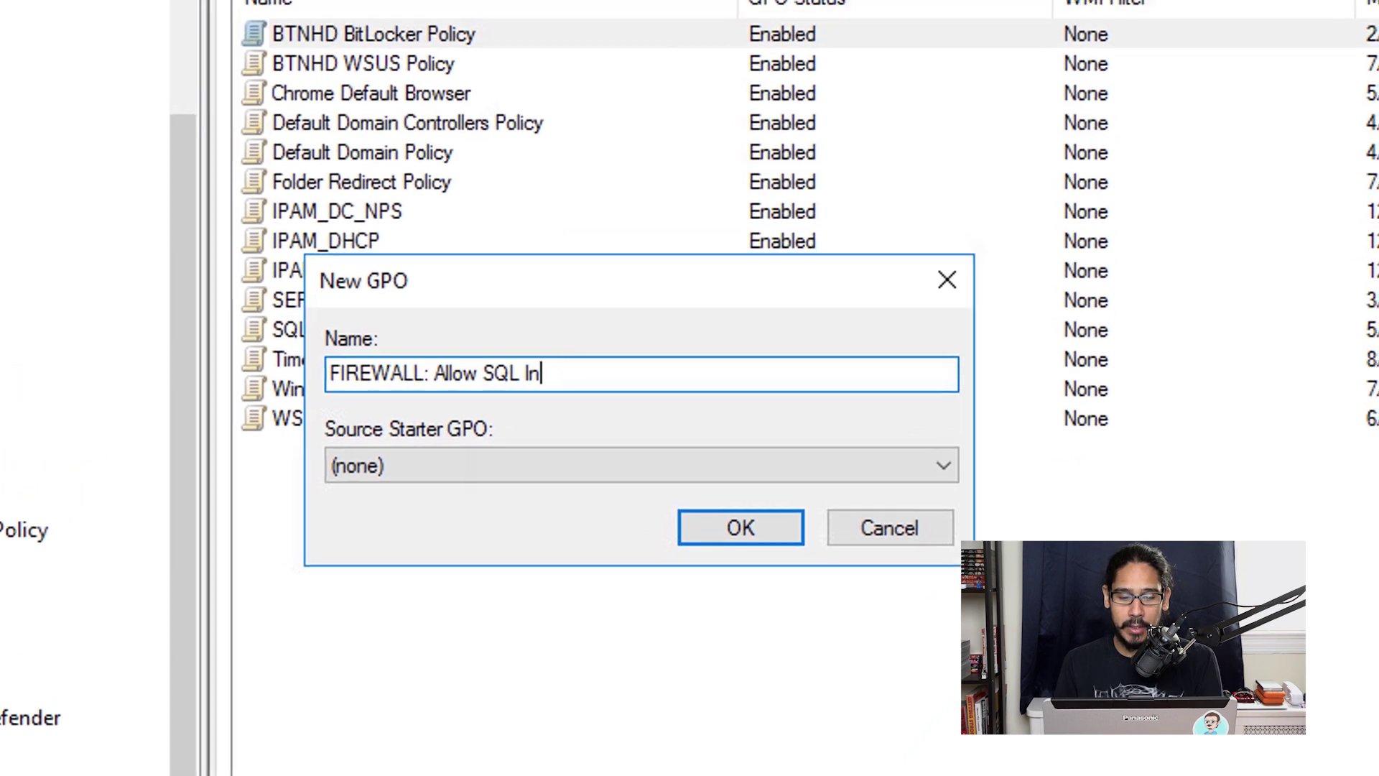
key(Return)
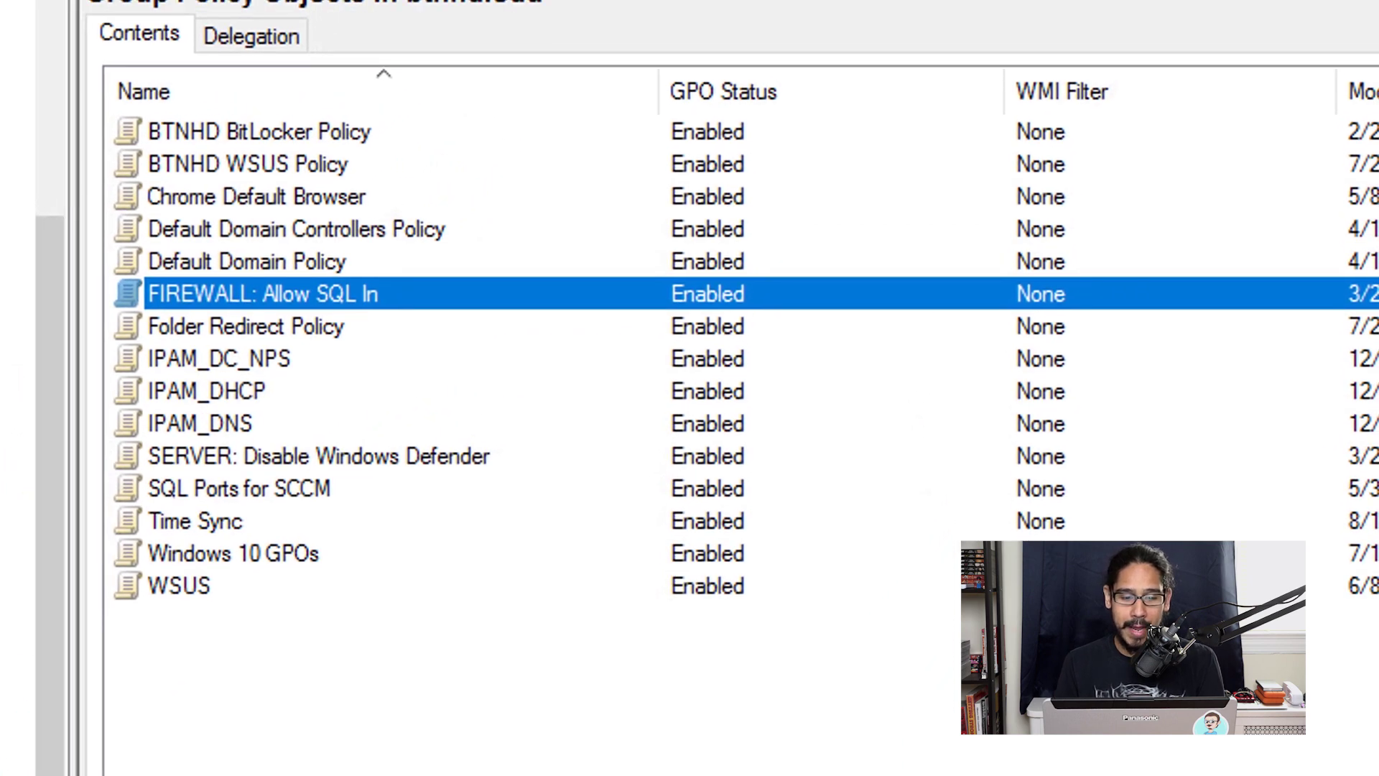
Step: Edit the "FIREWALL: Allow SQL In" GPO and open the Inbound Rules of Windows Firewall with Advanced Security under the computer policies' security settings
right_click(354, 302)
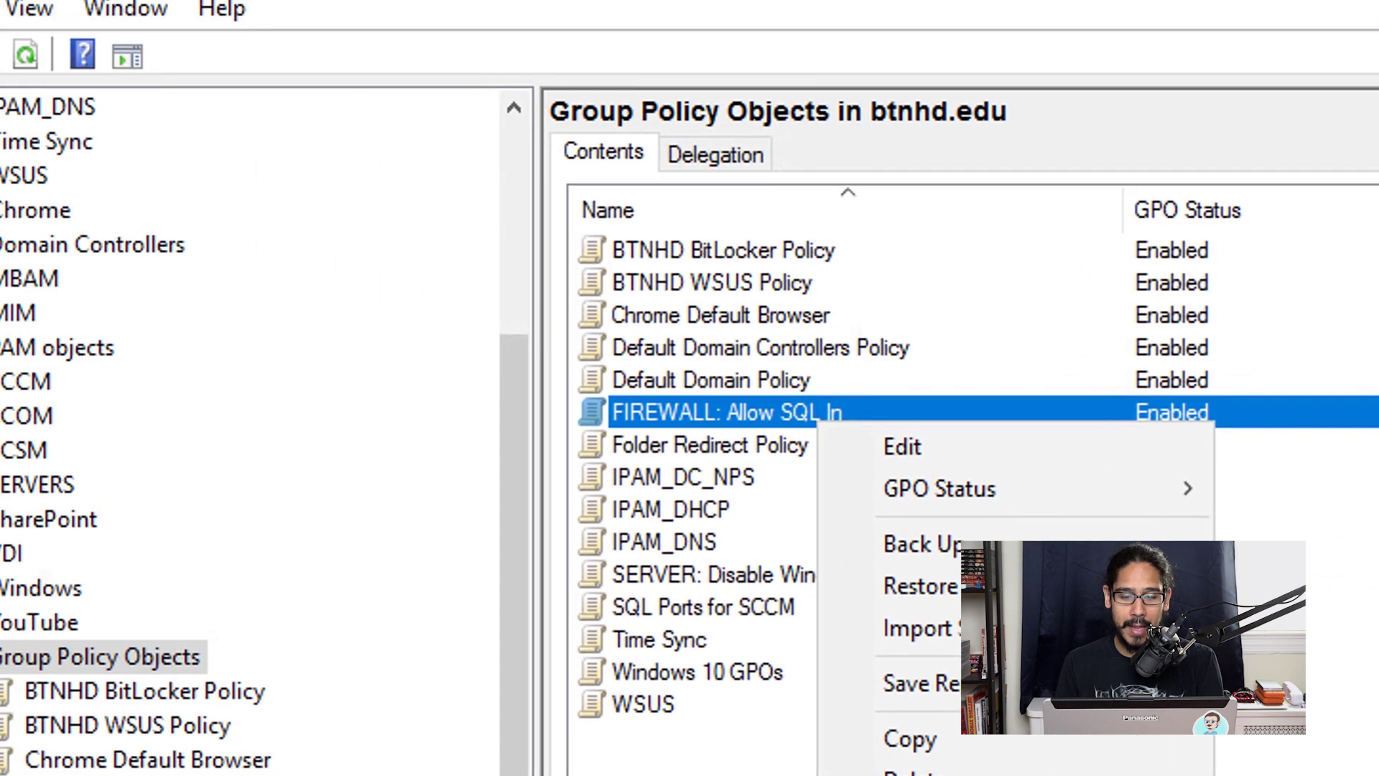
click(438, 328)
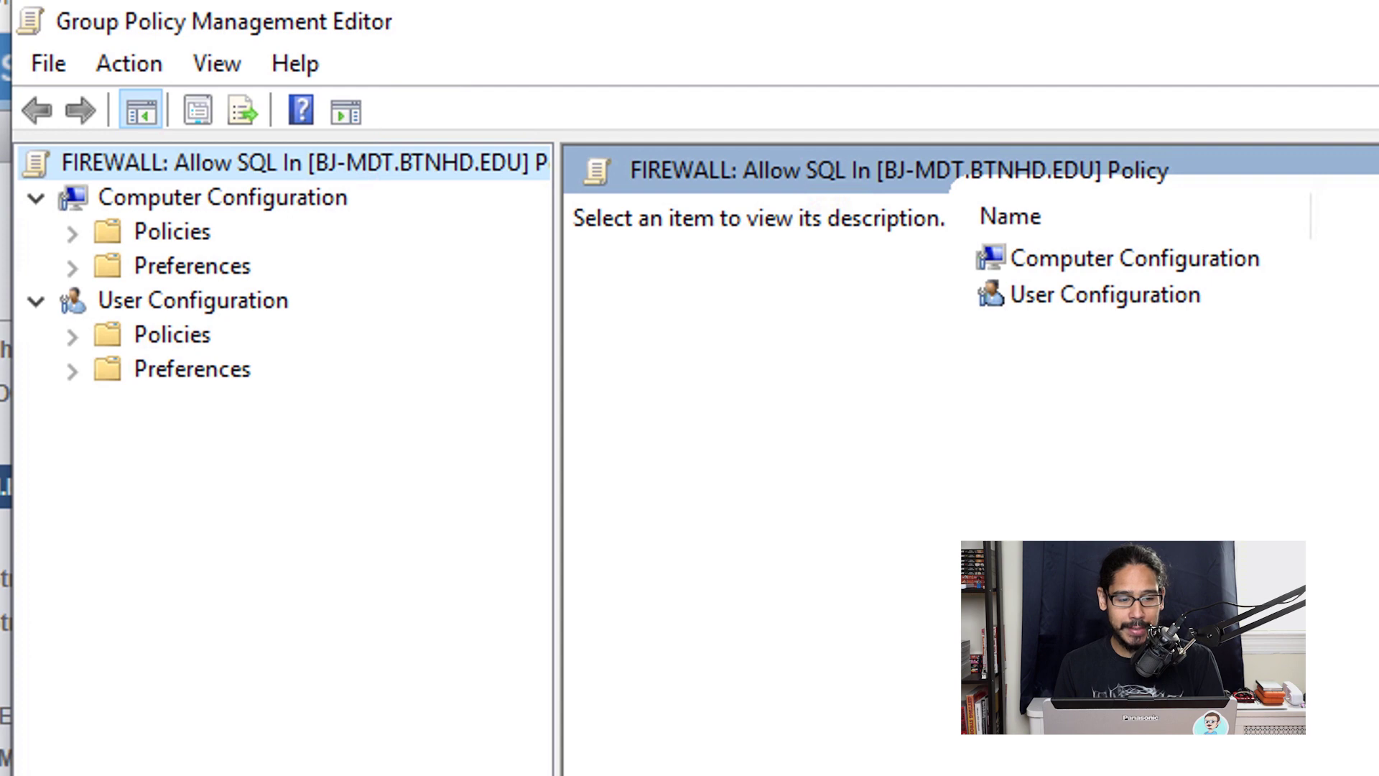
click(222, 198)
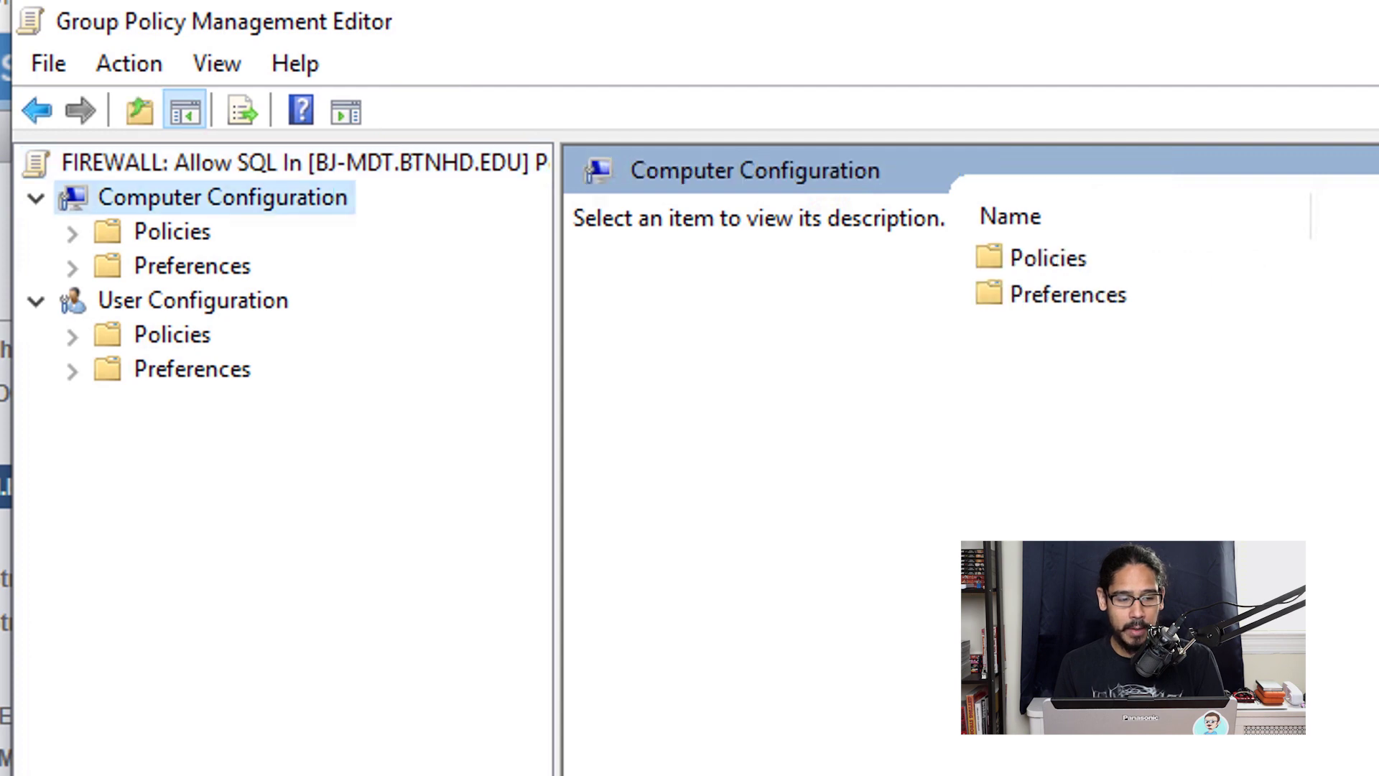
double_click(172, 232)
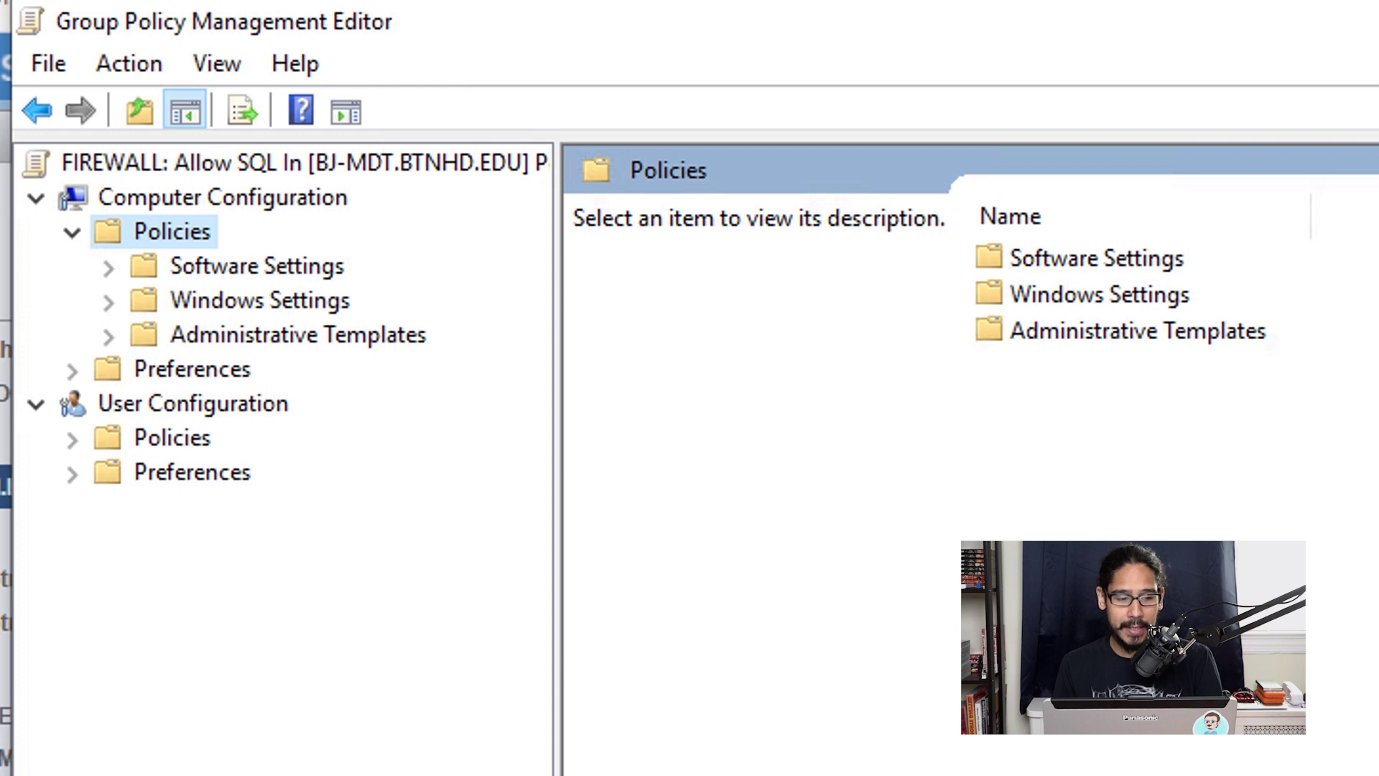
double_click(260, 301)
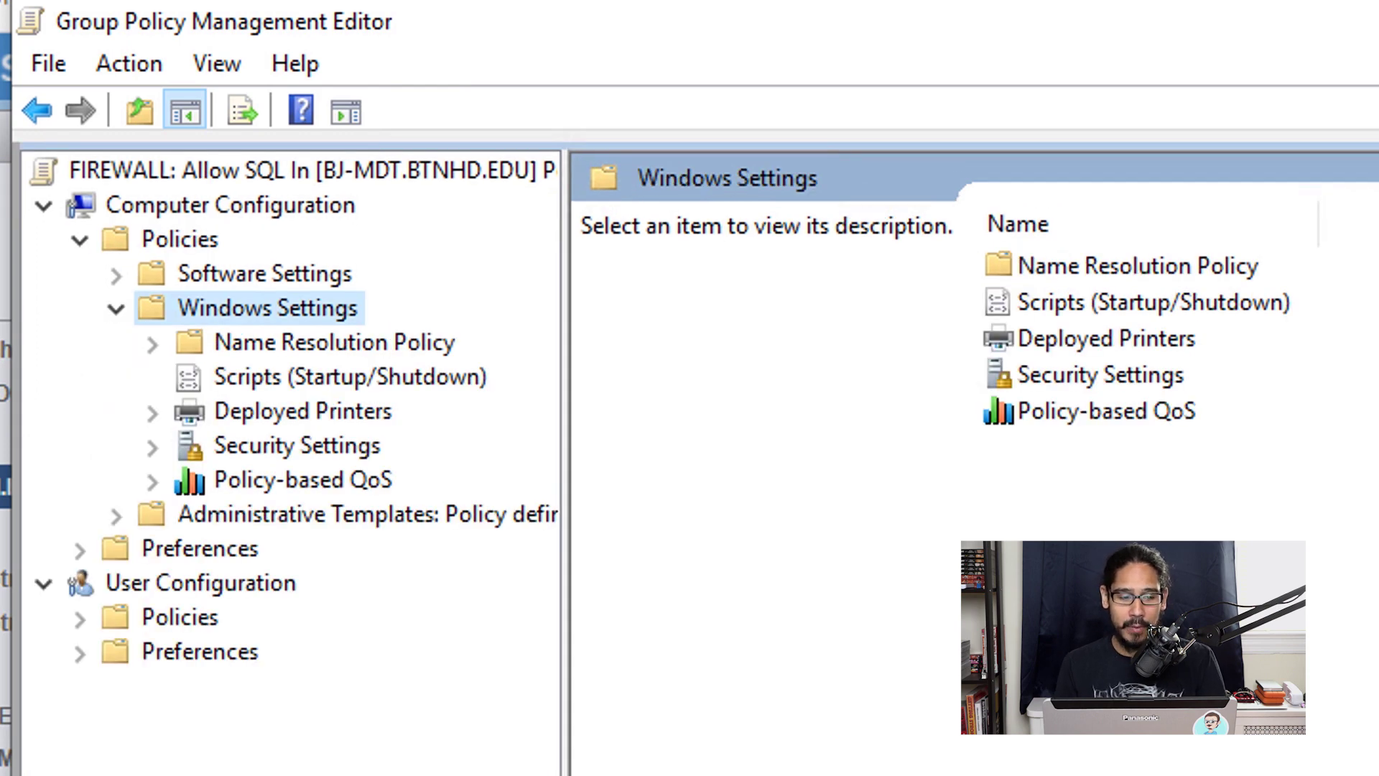
double_click(298, 447)
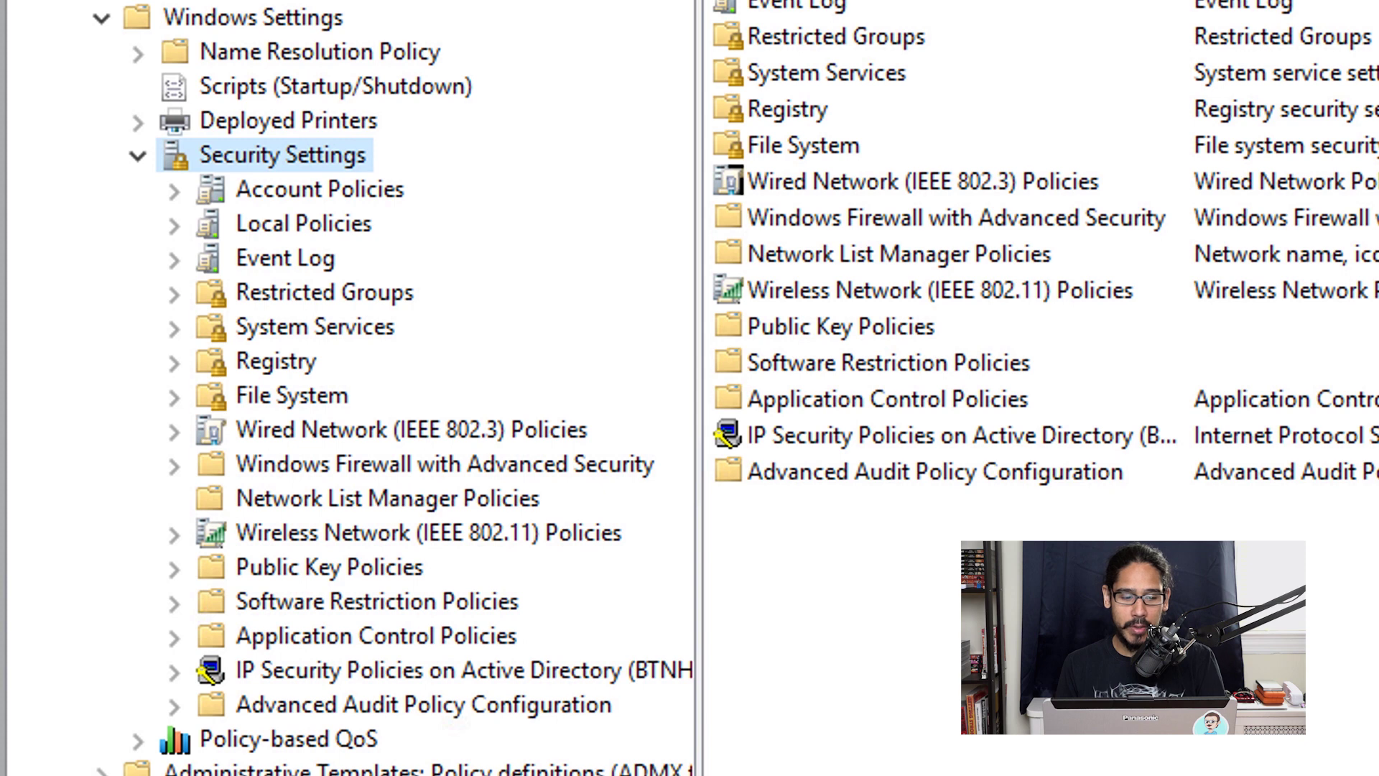
double_click(444, 464)
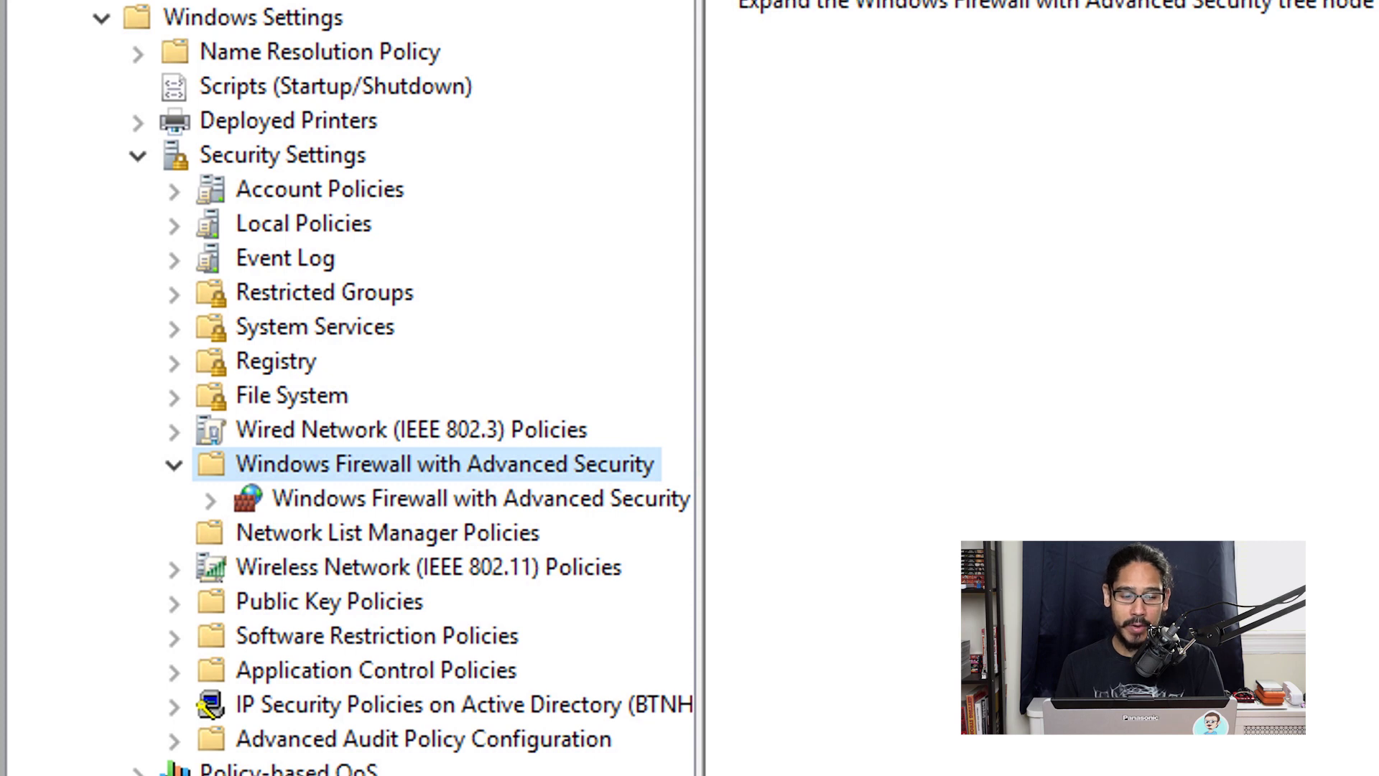
double_click(481, 500)
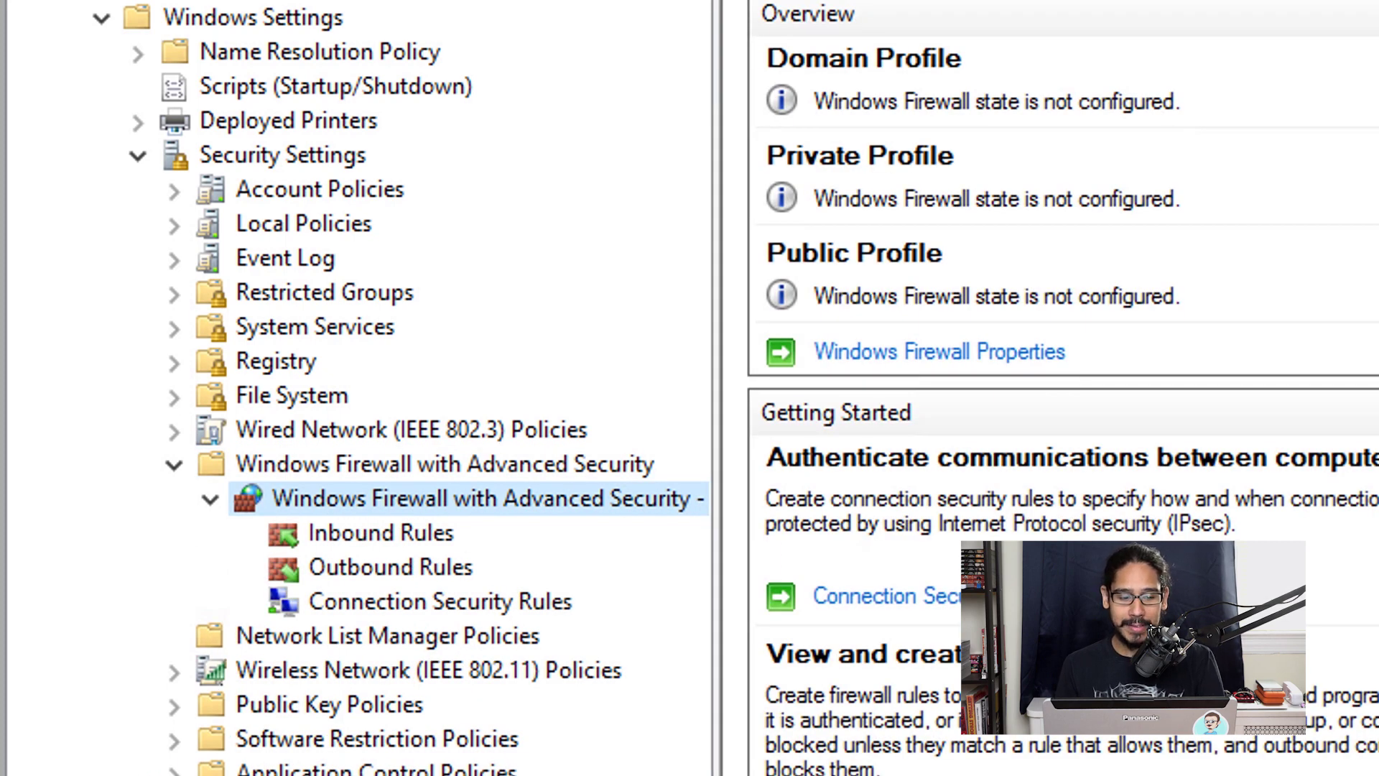
click(381, 533)
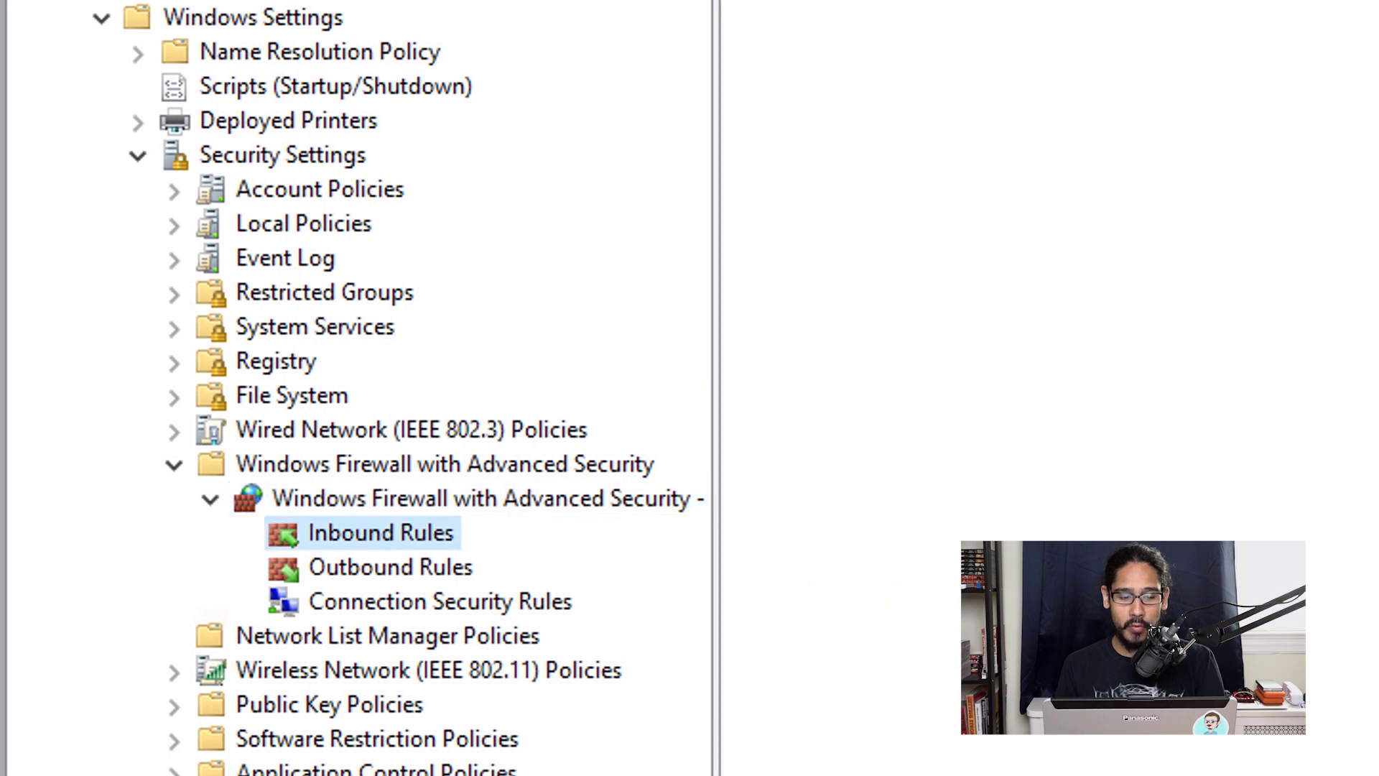
Step: Start a new inbound rule of type Port for TCP on specific local ports 1433, 1434, 4022
right_click(361, 539)
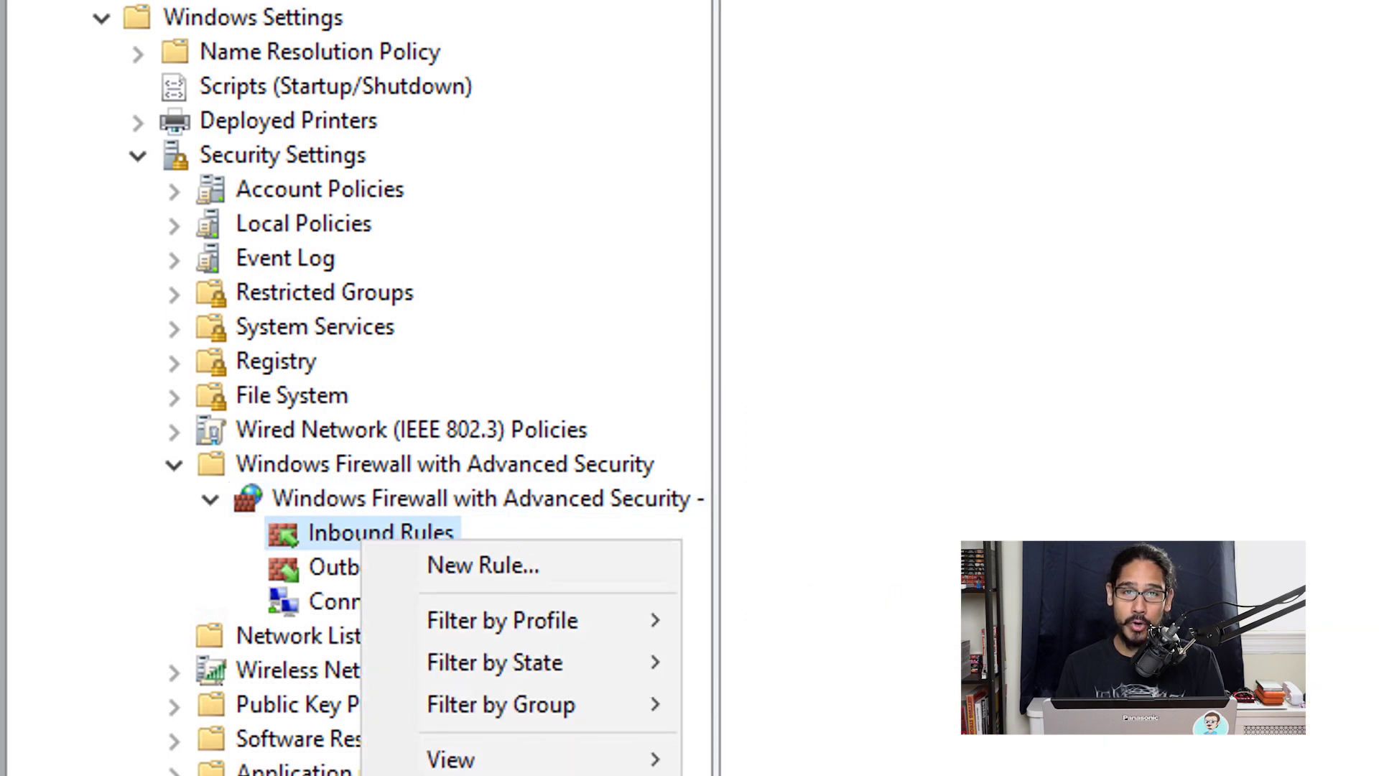
click(483, 565)
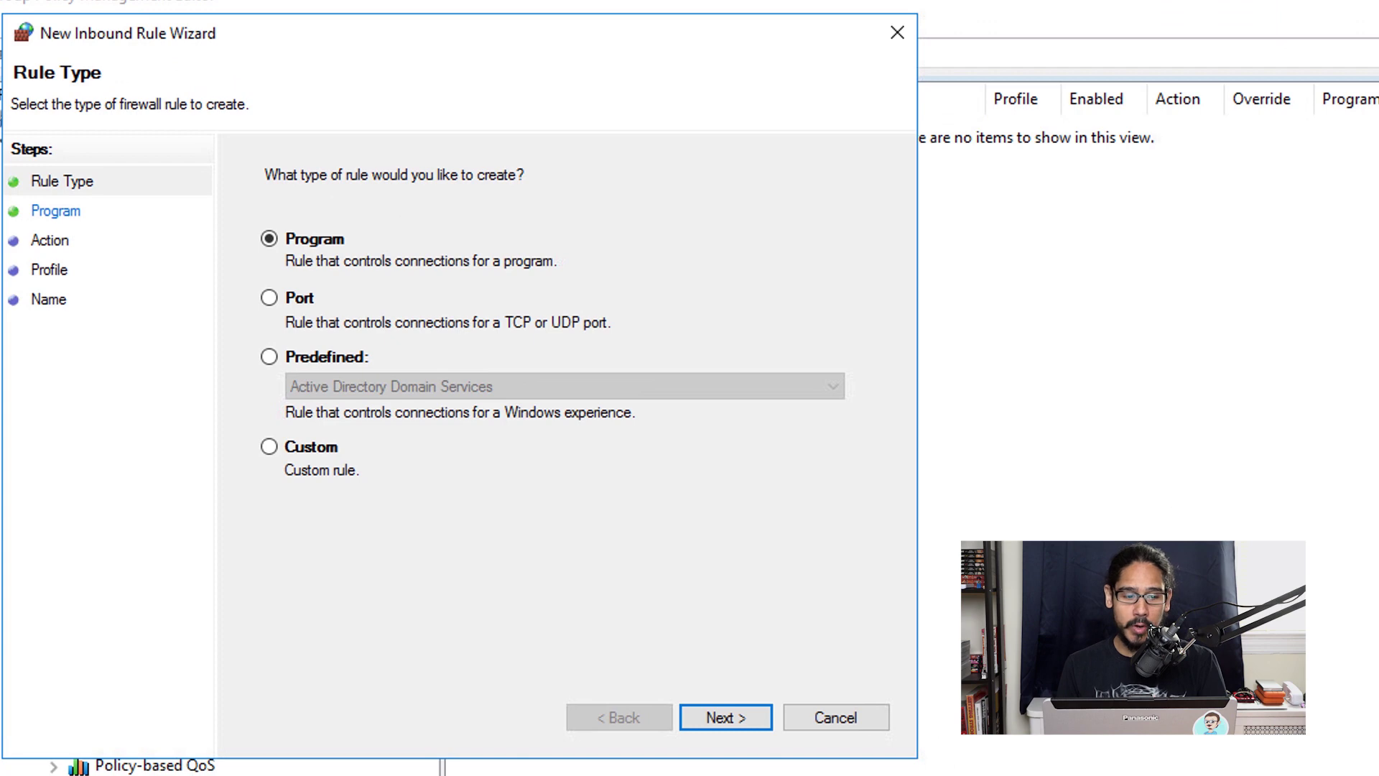
click(270, 298)
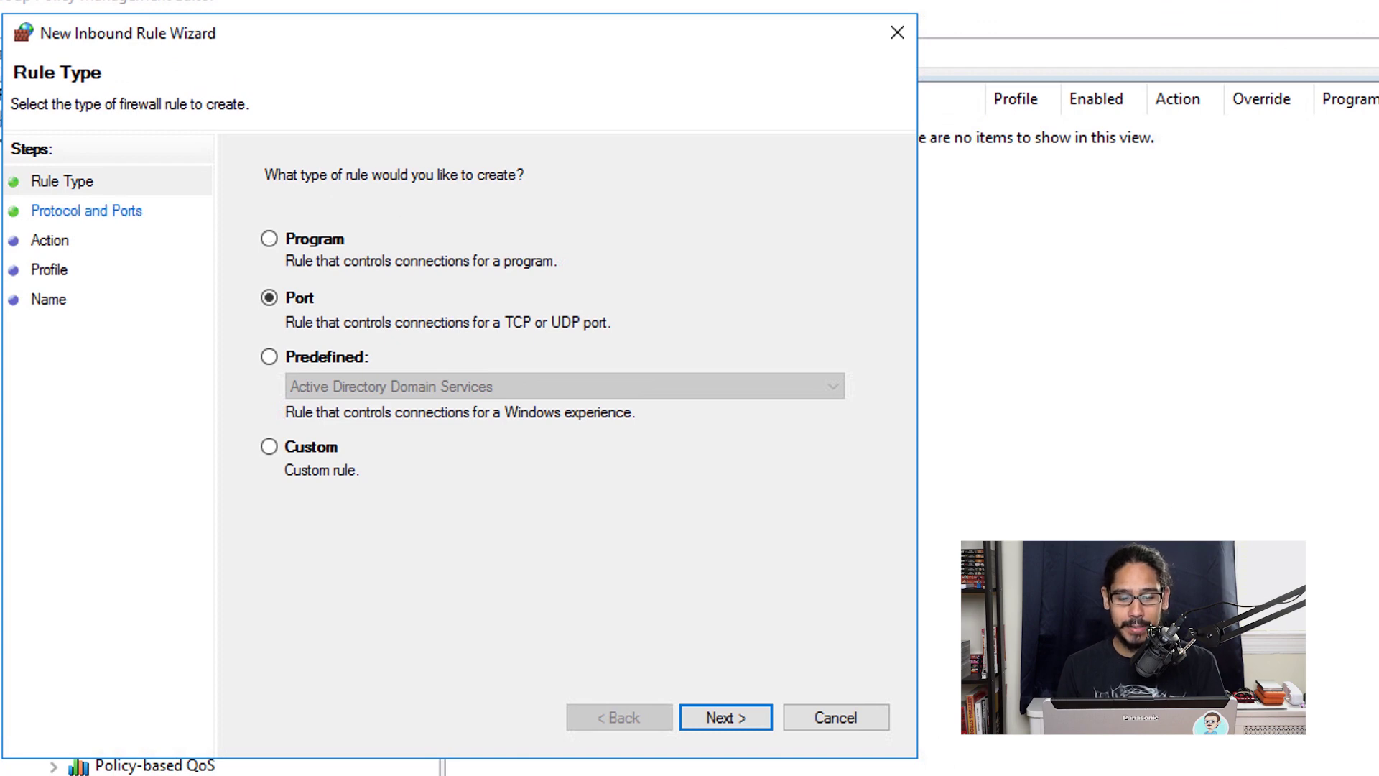
key(Return)
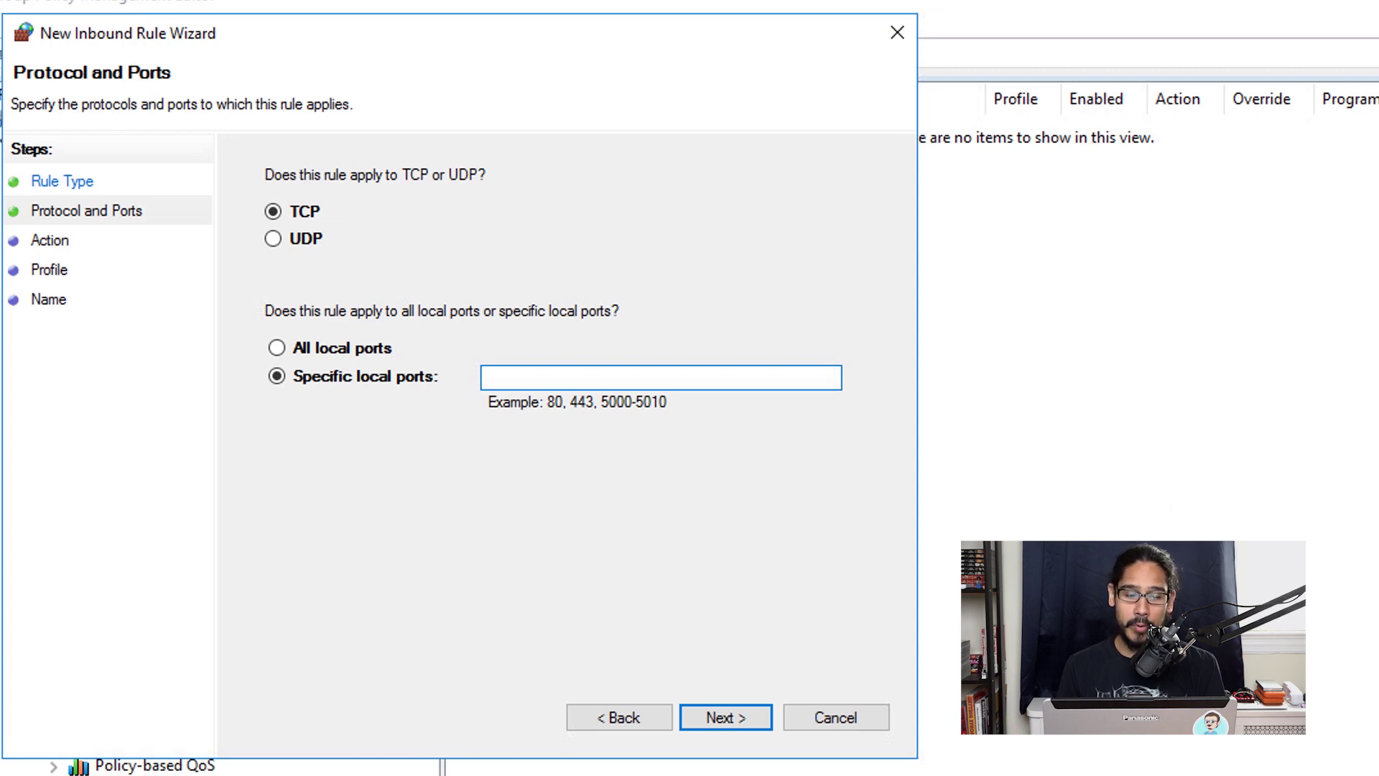
text(1433, 1434, 4022)
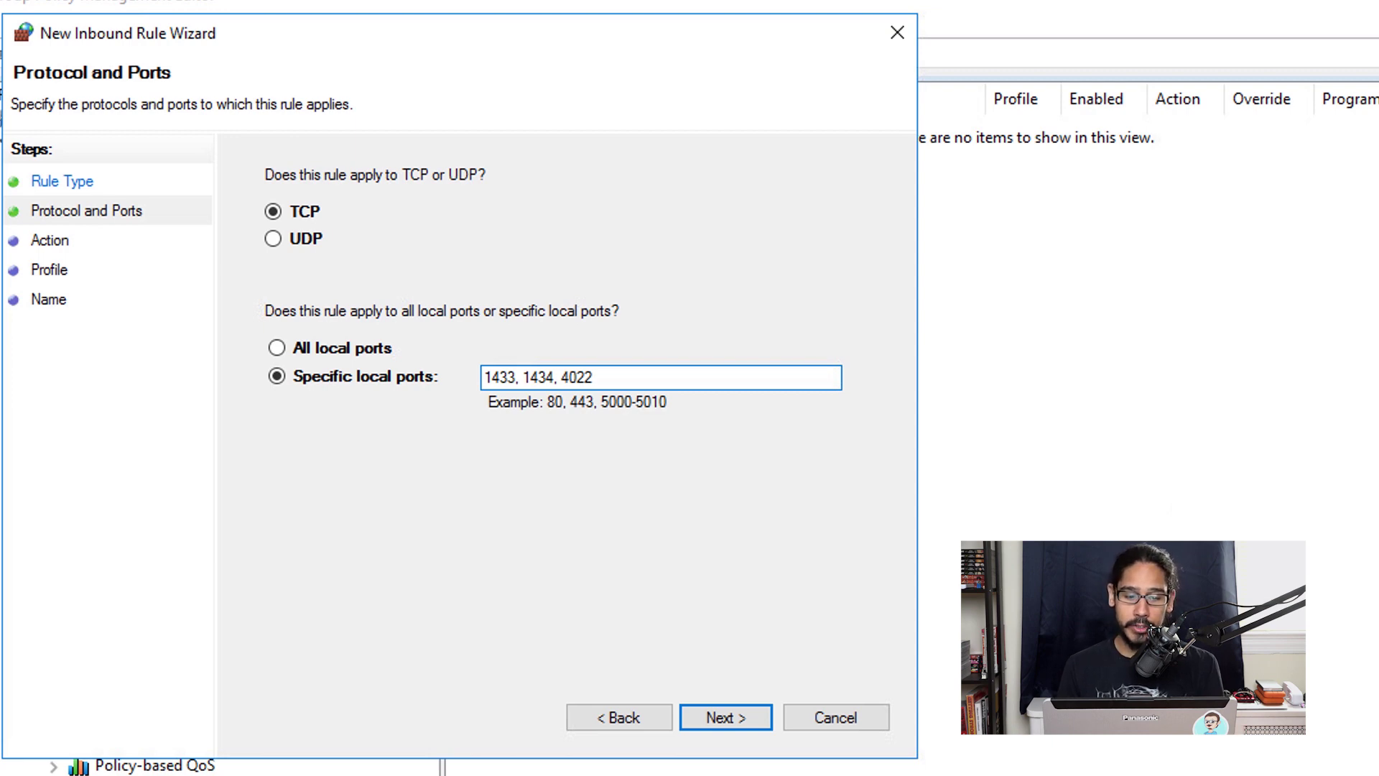
key(Return)
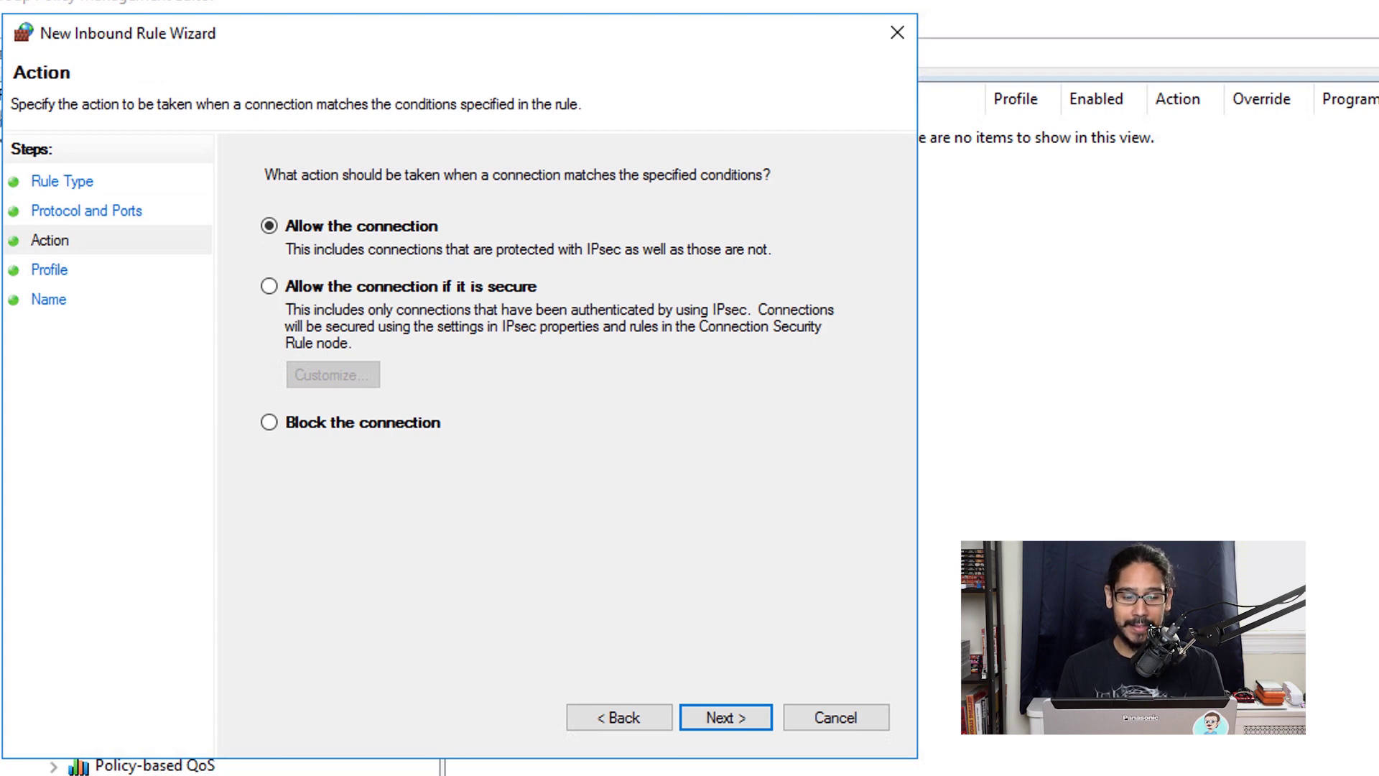
Step: Allow the connection for the Domain, Private and Public profiles and finish the port rule with the name "Microsoft SQL Ports"
key(Return)
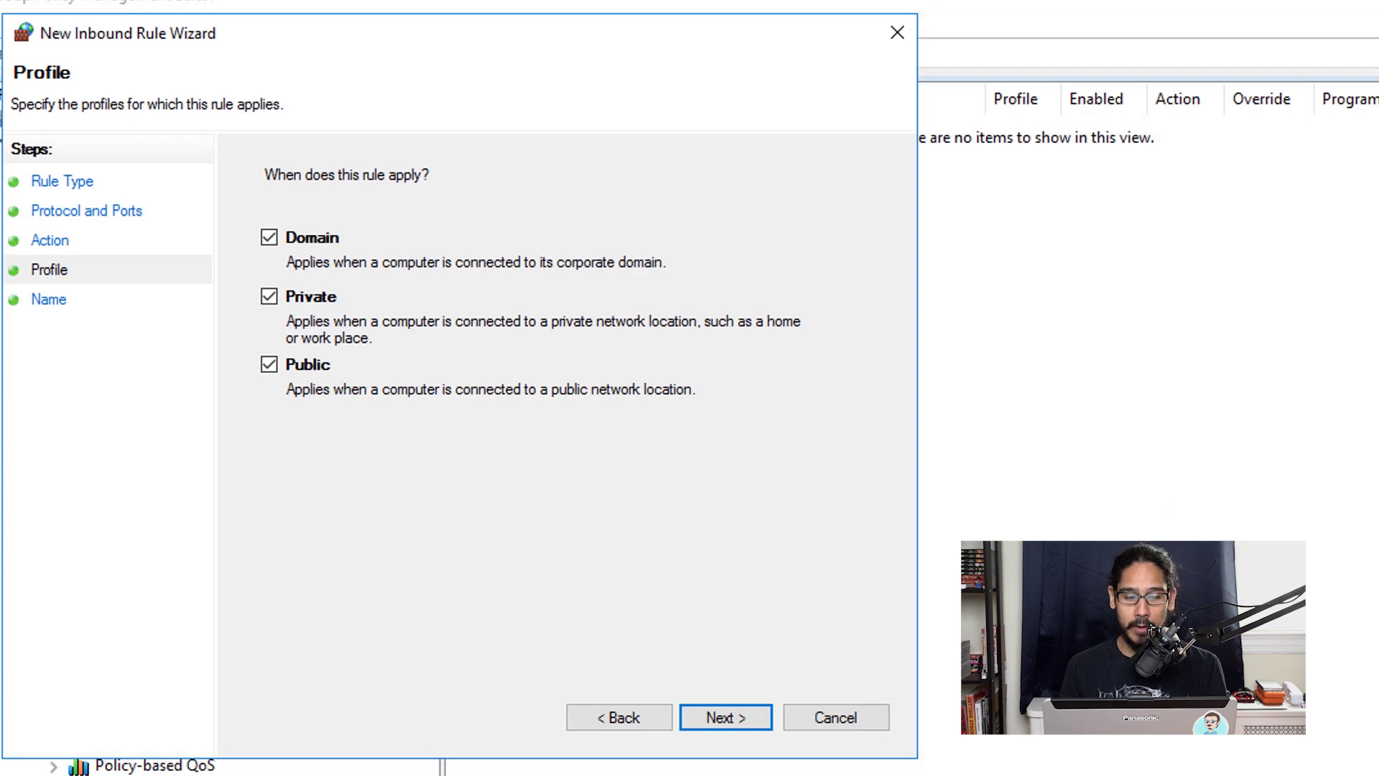
key(Return)
text(Microsoft SQL Ports)
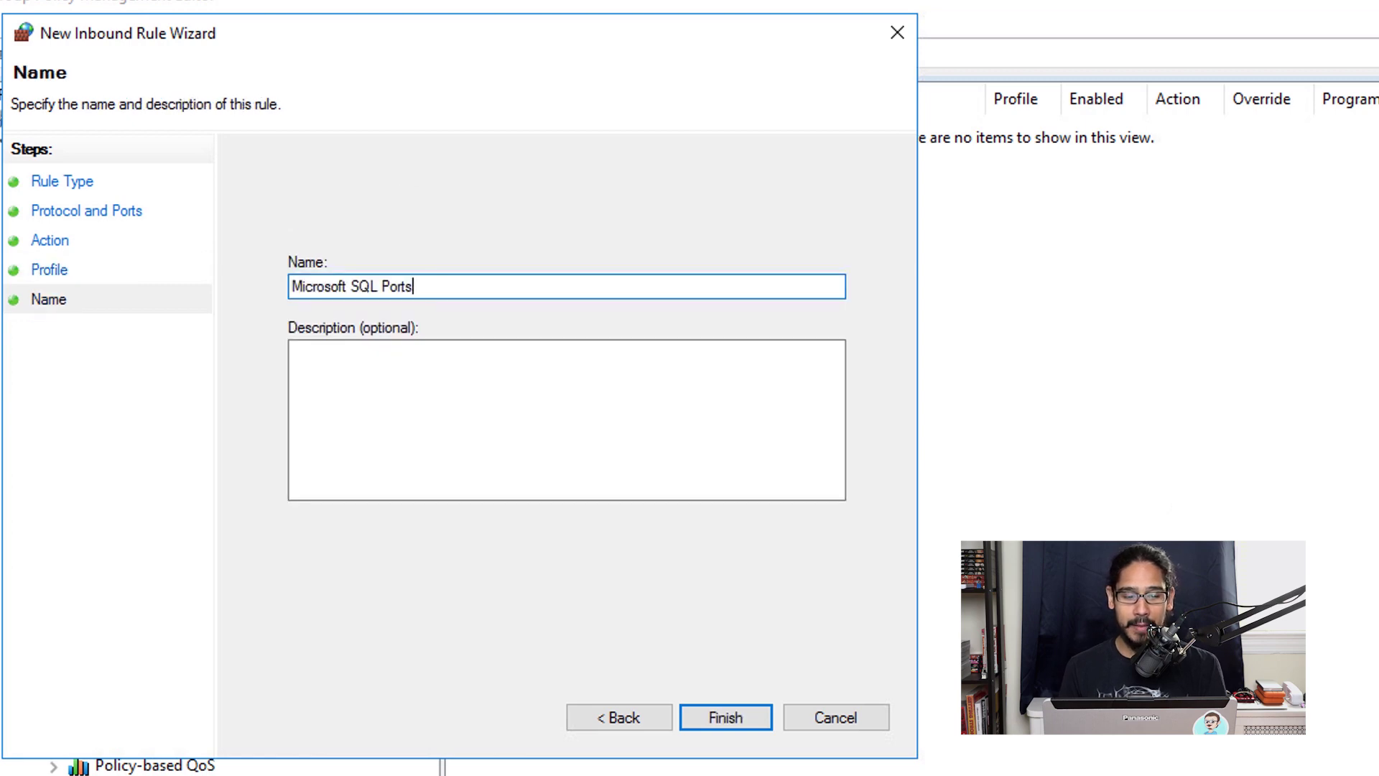
key(Return)
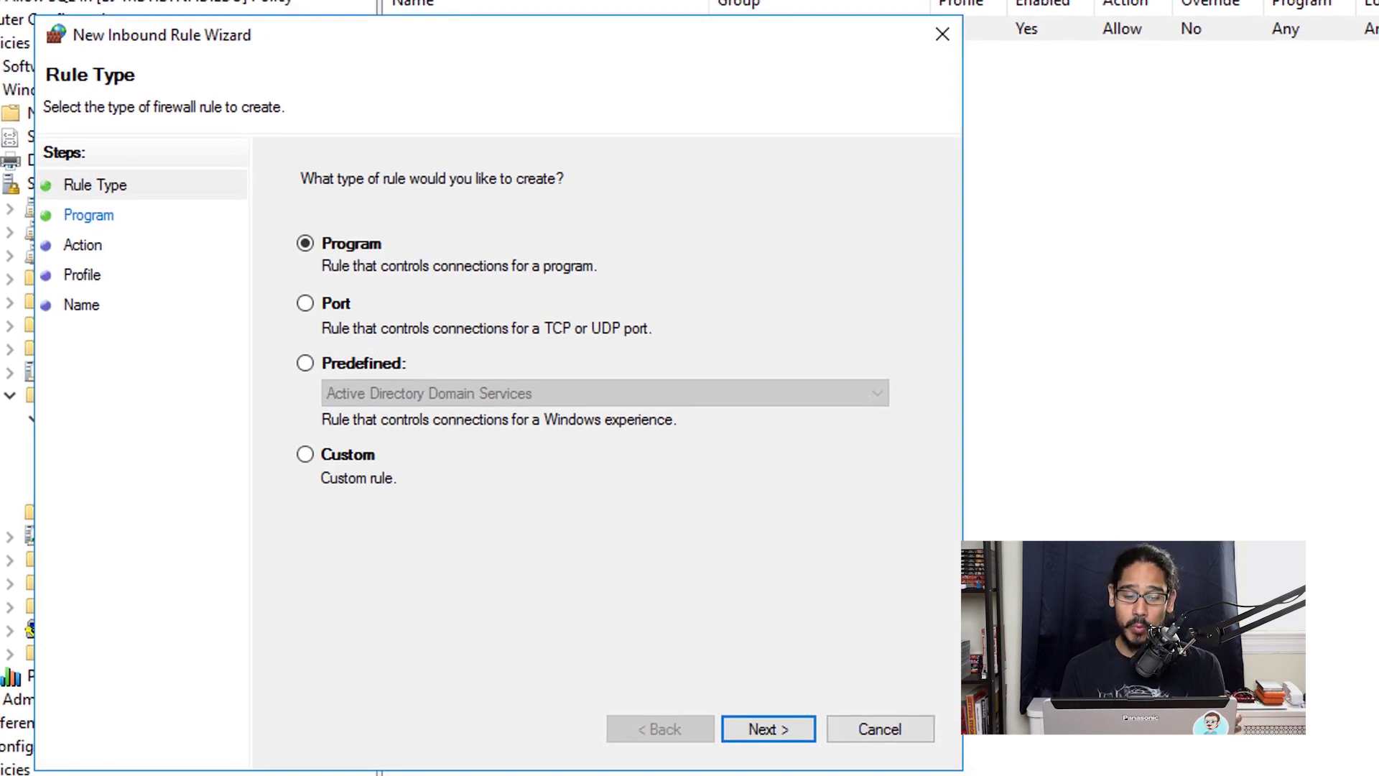
Step: Start a Custom inbound rule for the program path %SystemRoot%\System32\svchost.exe and accept referencing that host process
click(305, 454)
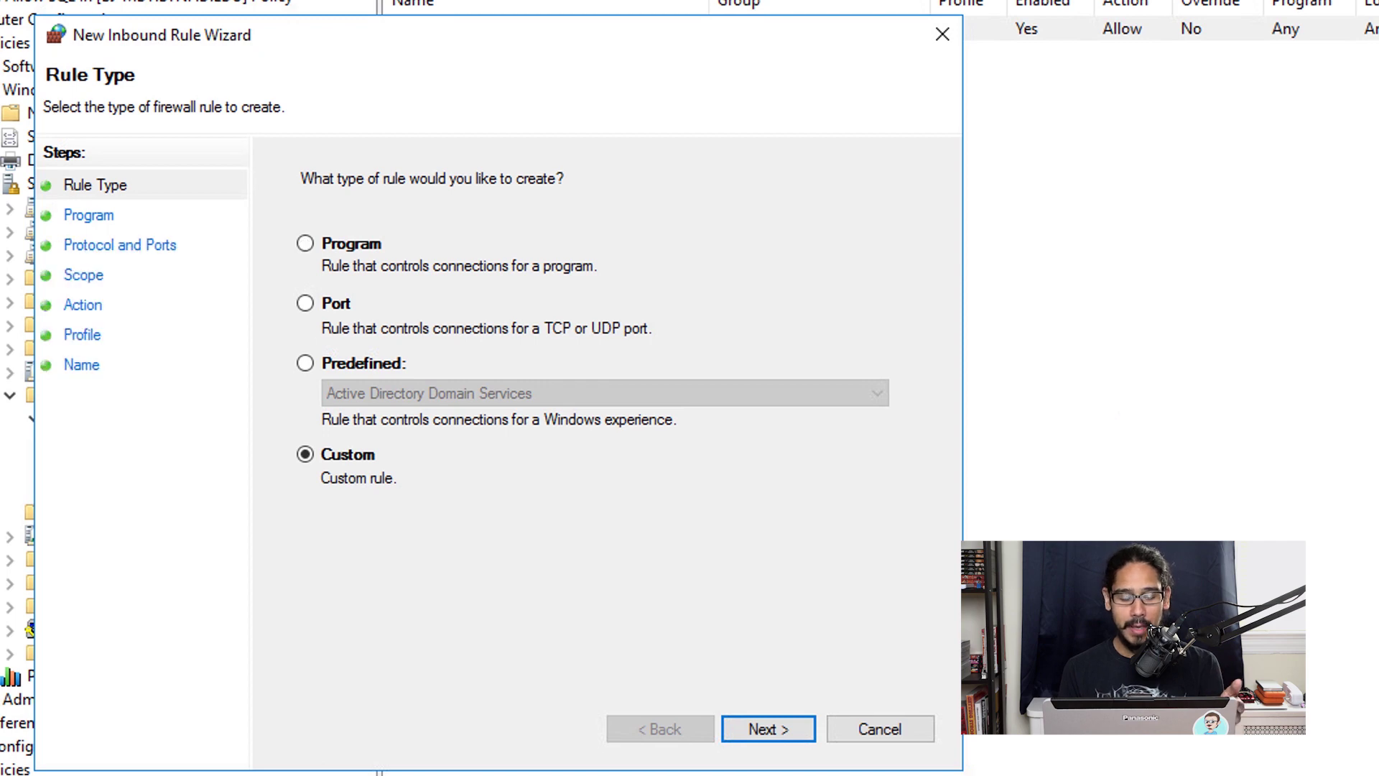
key(Return)
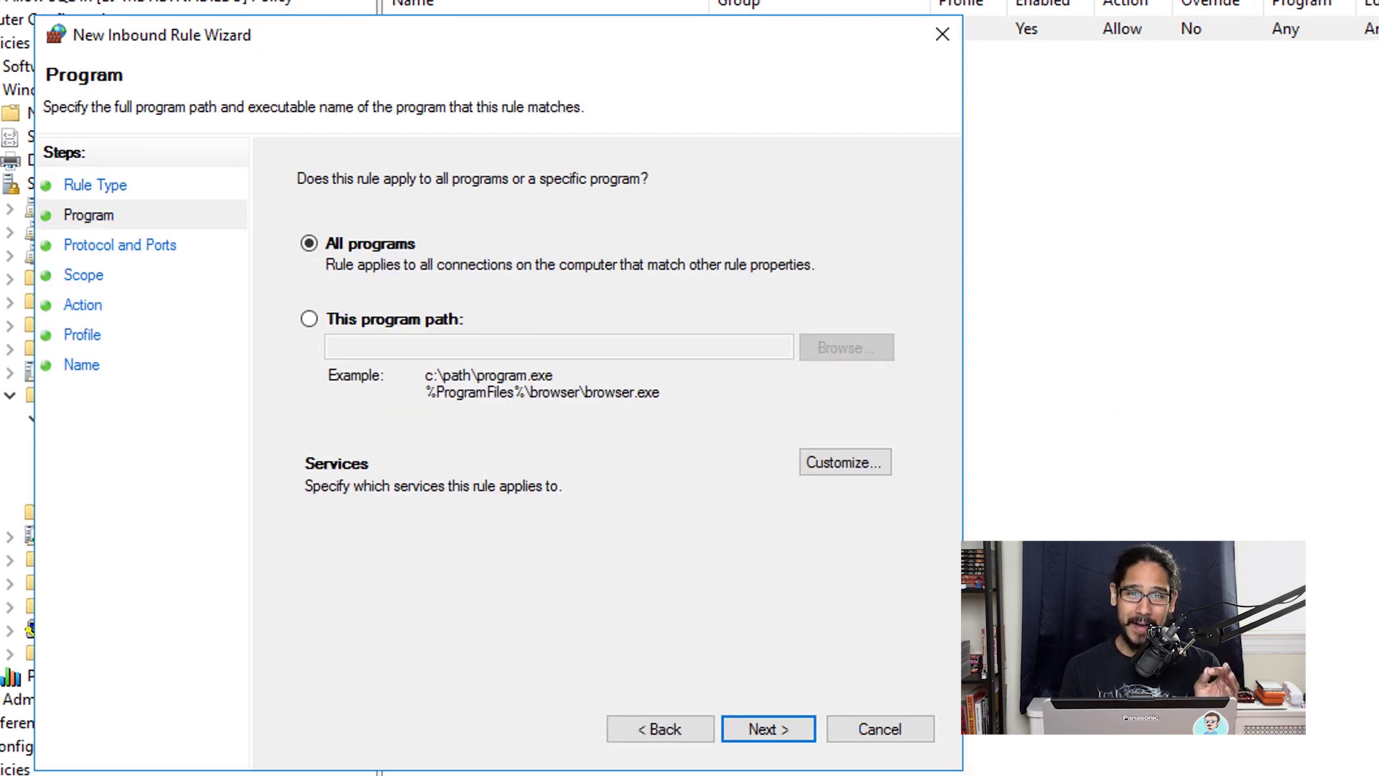
click(309, 318)
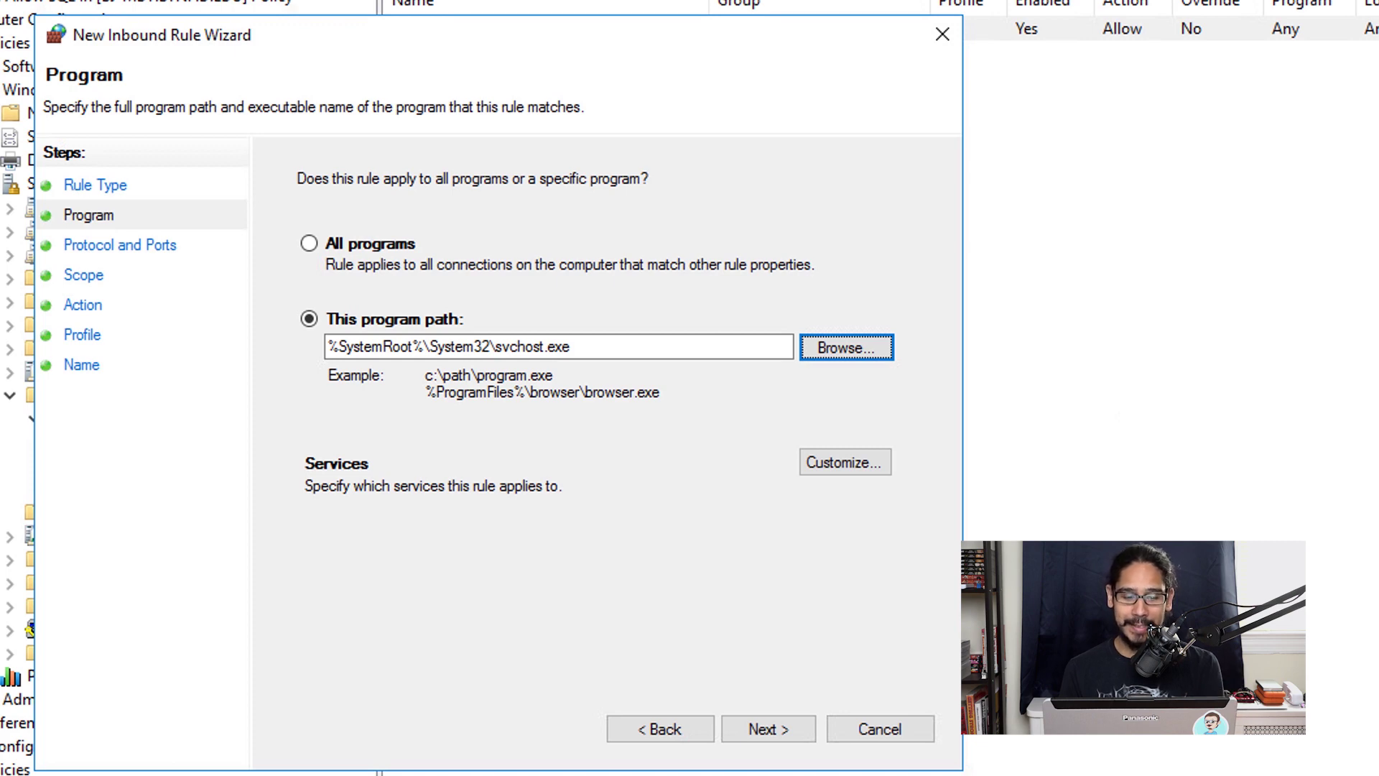
click(769, 729)
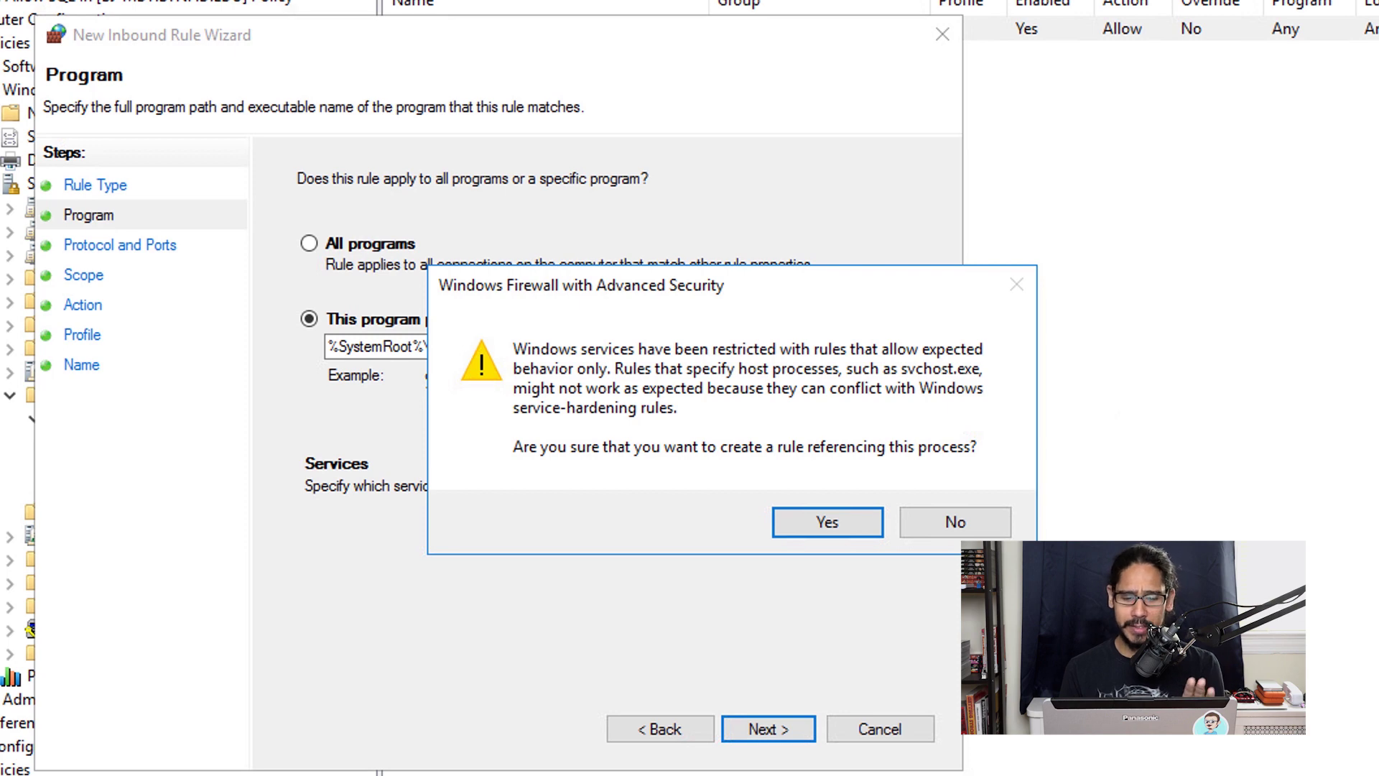
key(Return)
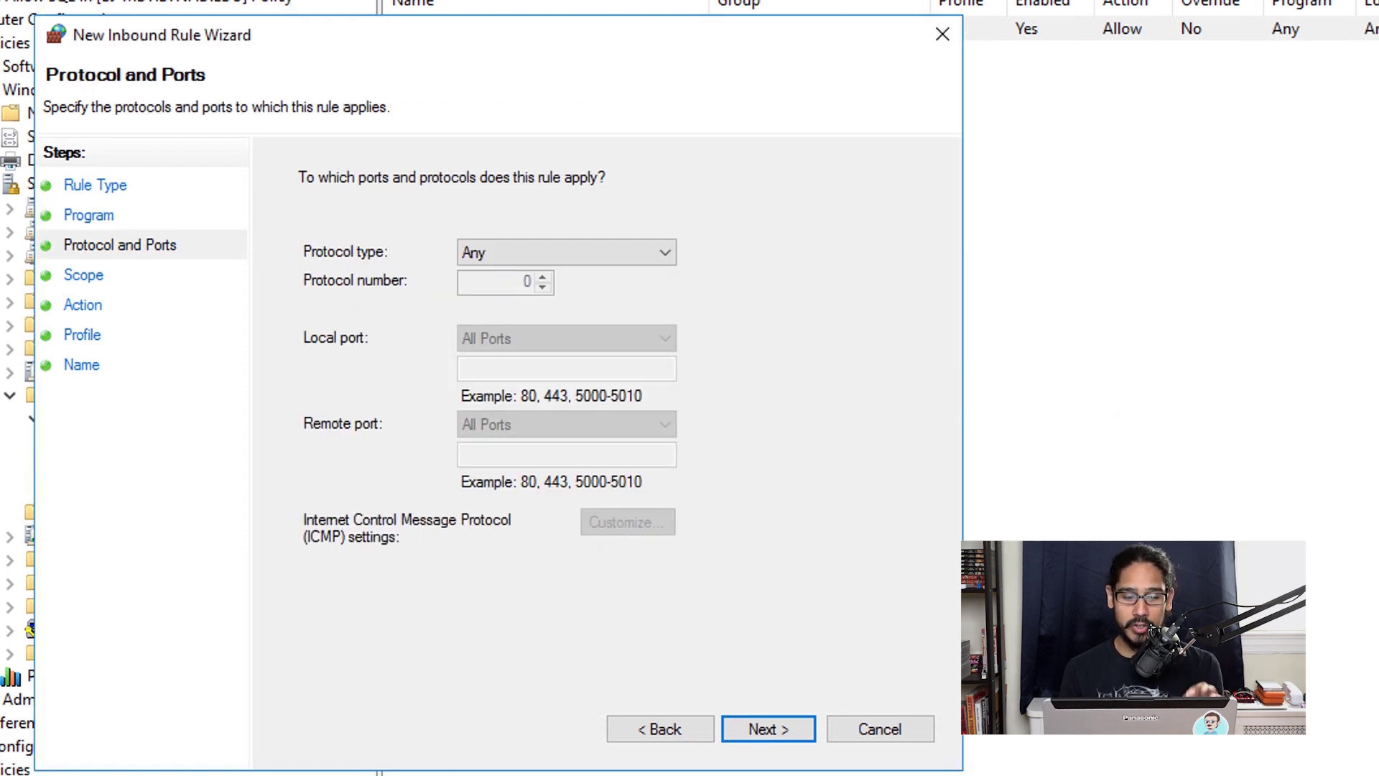
Step: Set the custom rule's protocol type to TCP and its local port to RPC Endpoint Mapper, keeping all remote ports
click(567, 252)
click(474, 361)
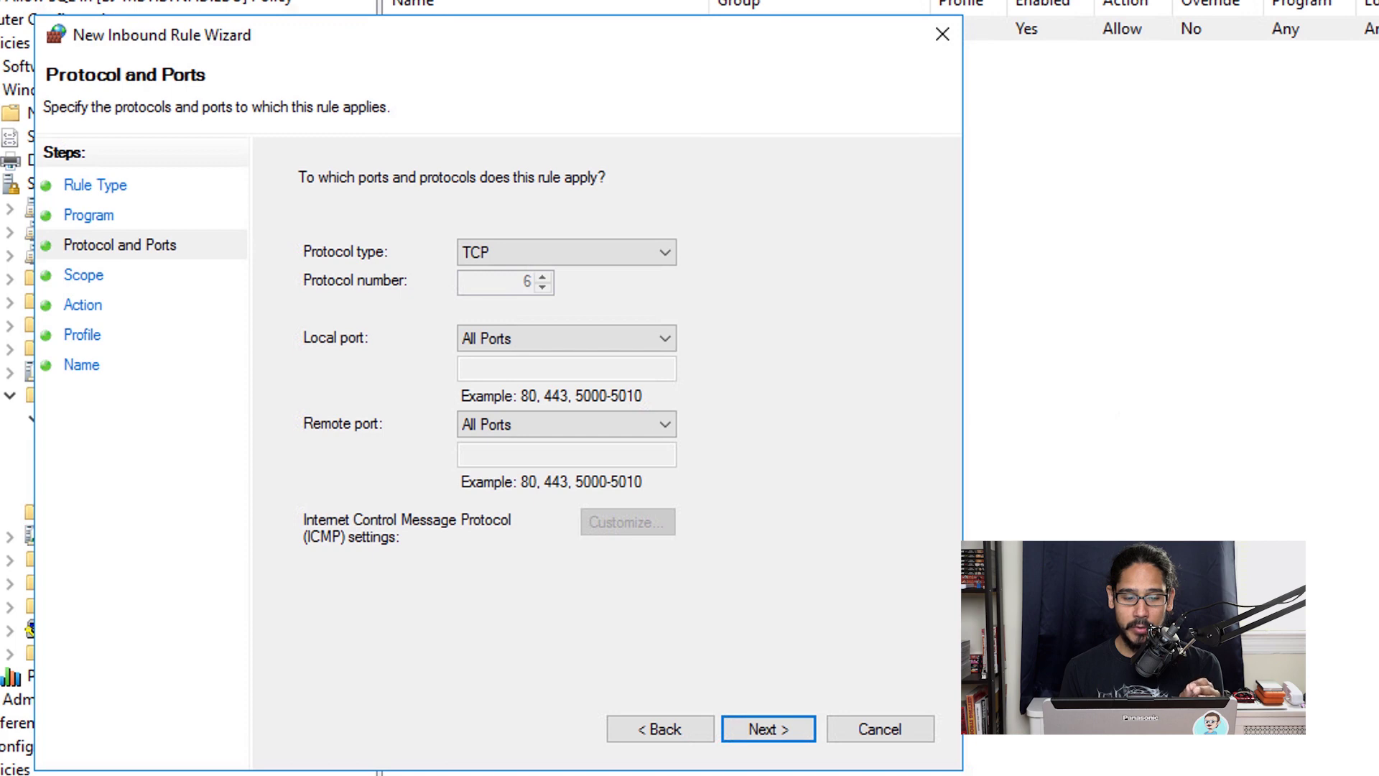
click(567, 339)
click(530, 413)
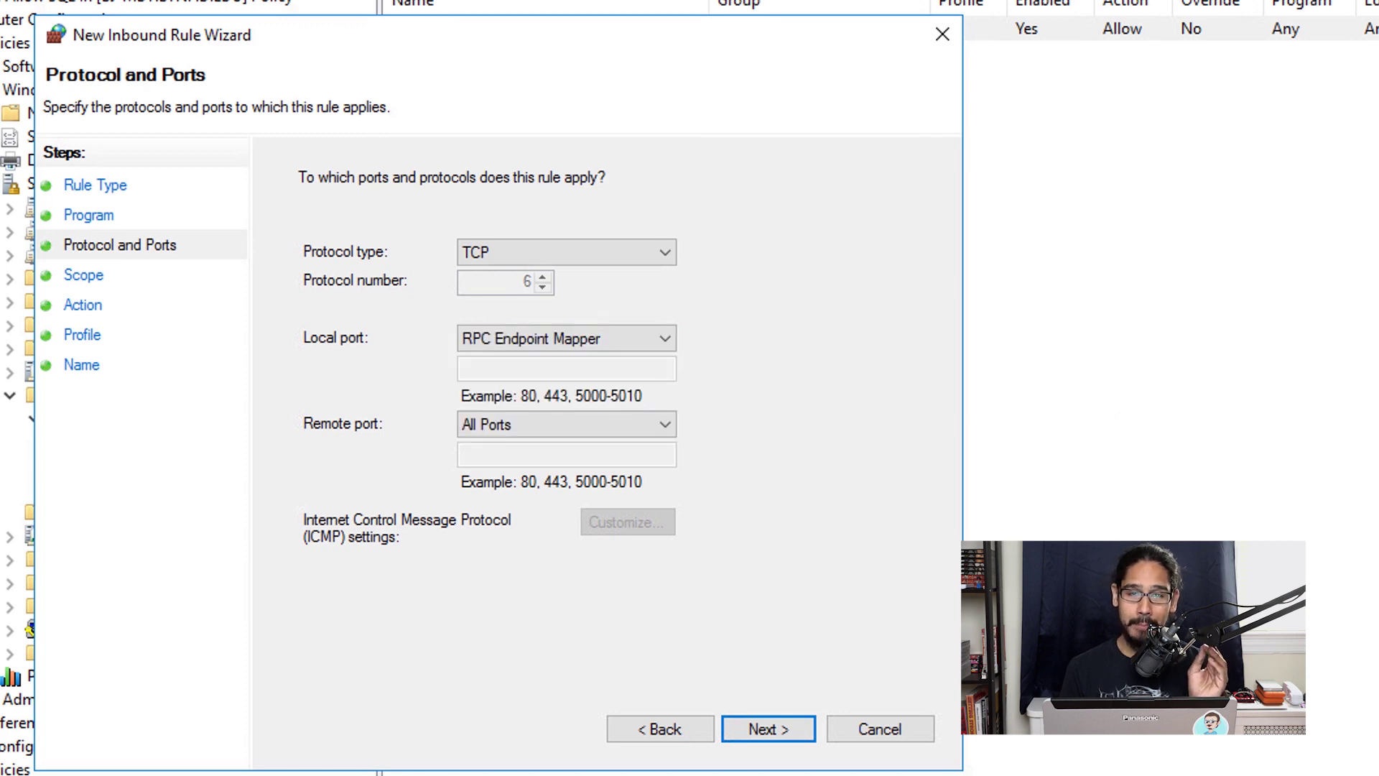
key(Return)
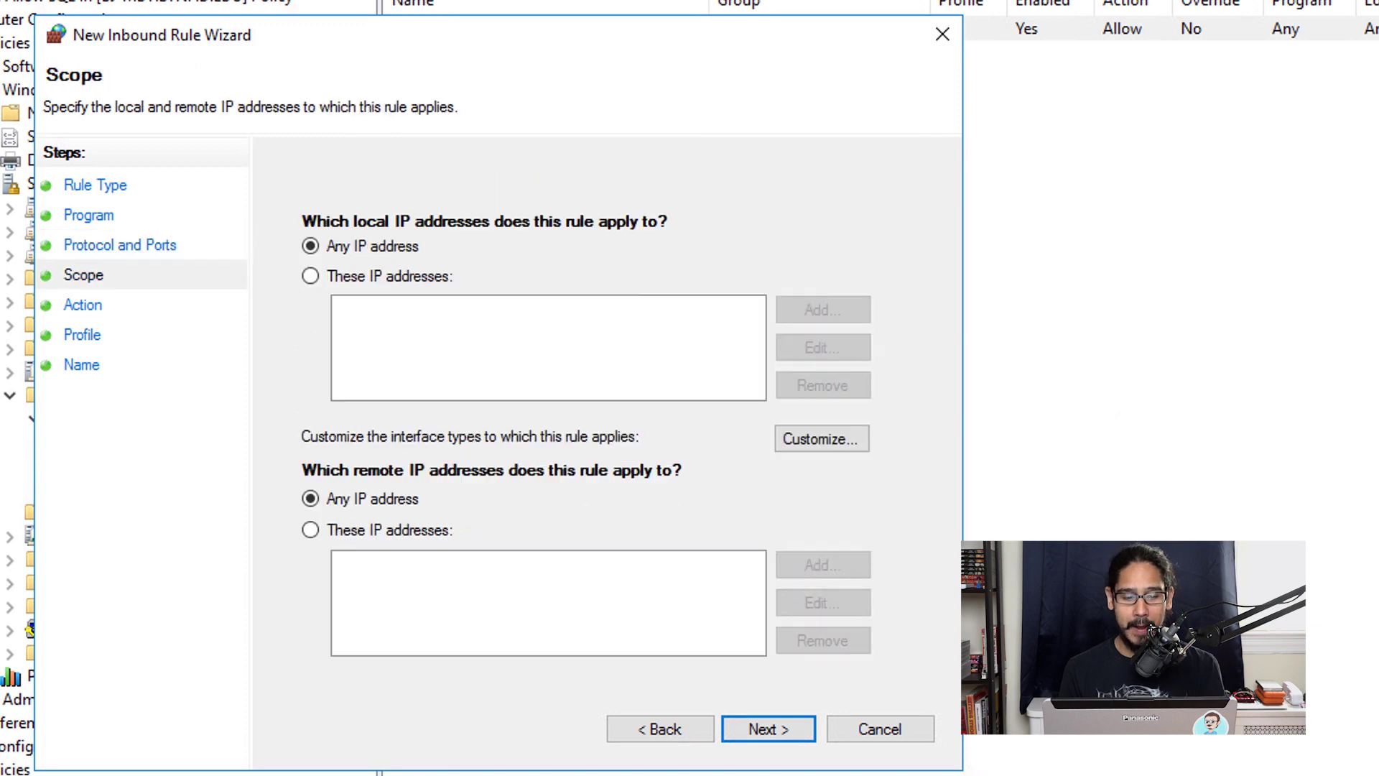
Step: Allow the connection for any IP address on all profiles and finish the rule as "Distributed Transaction Coordinator (RPC-EPMAP)"
key(Return)
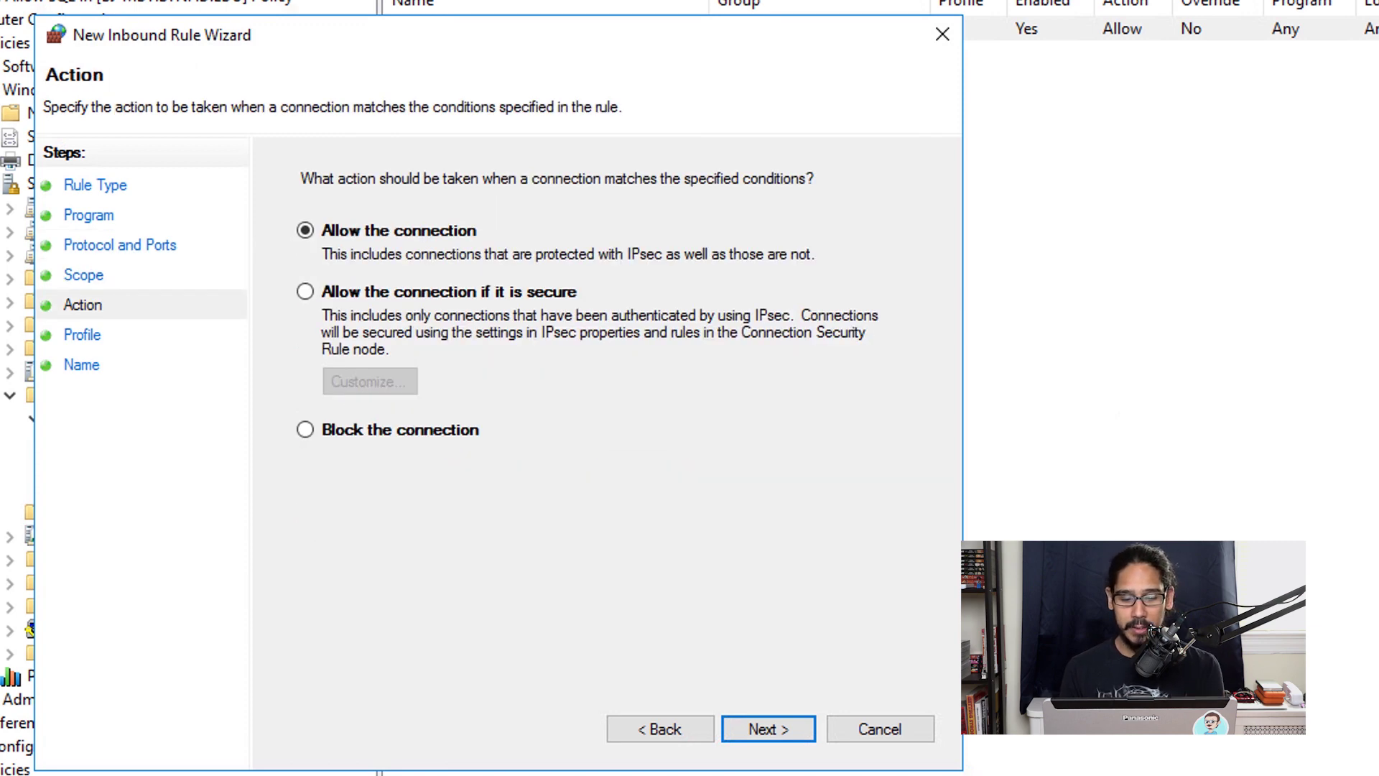
key(Return)
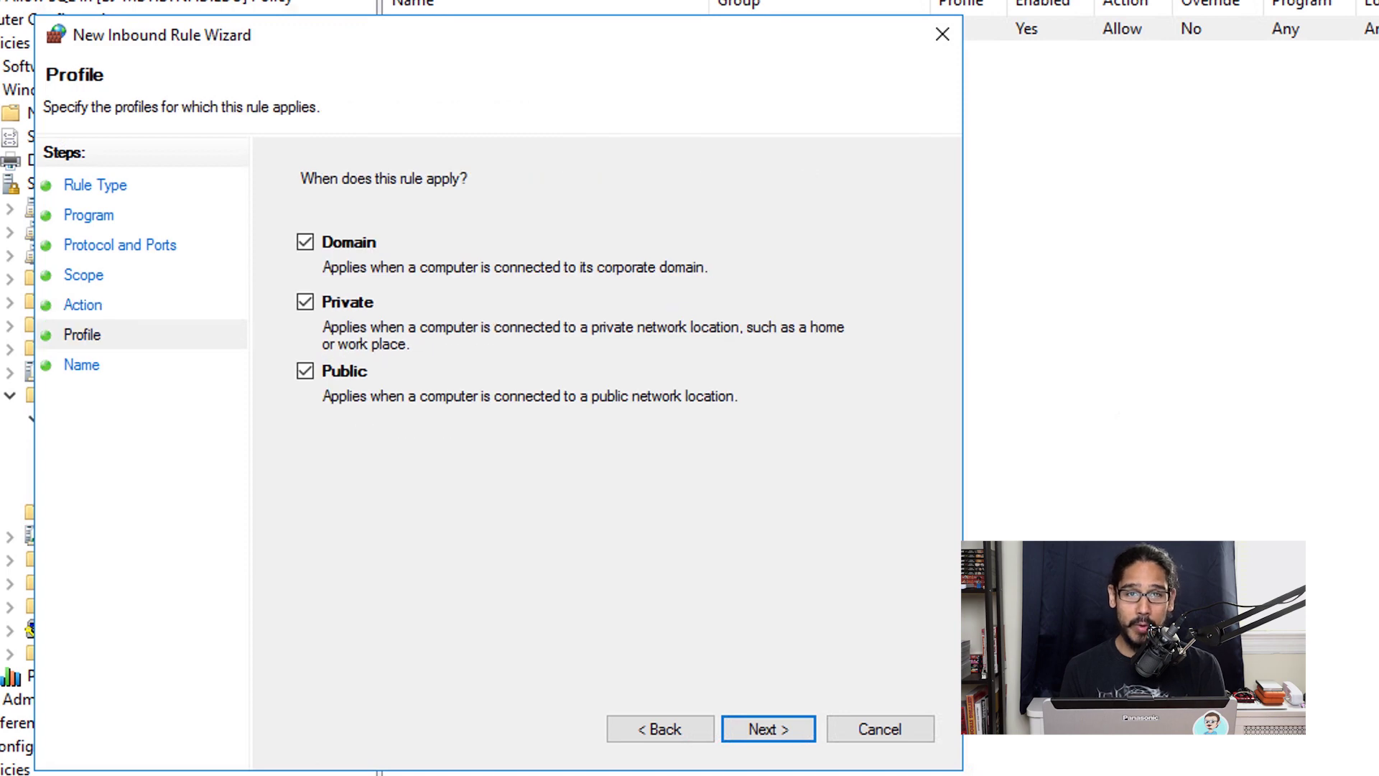
key(Return)
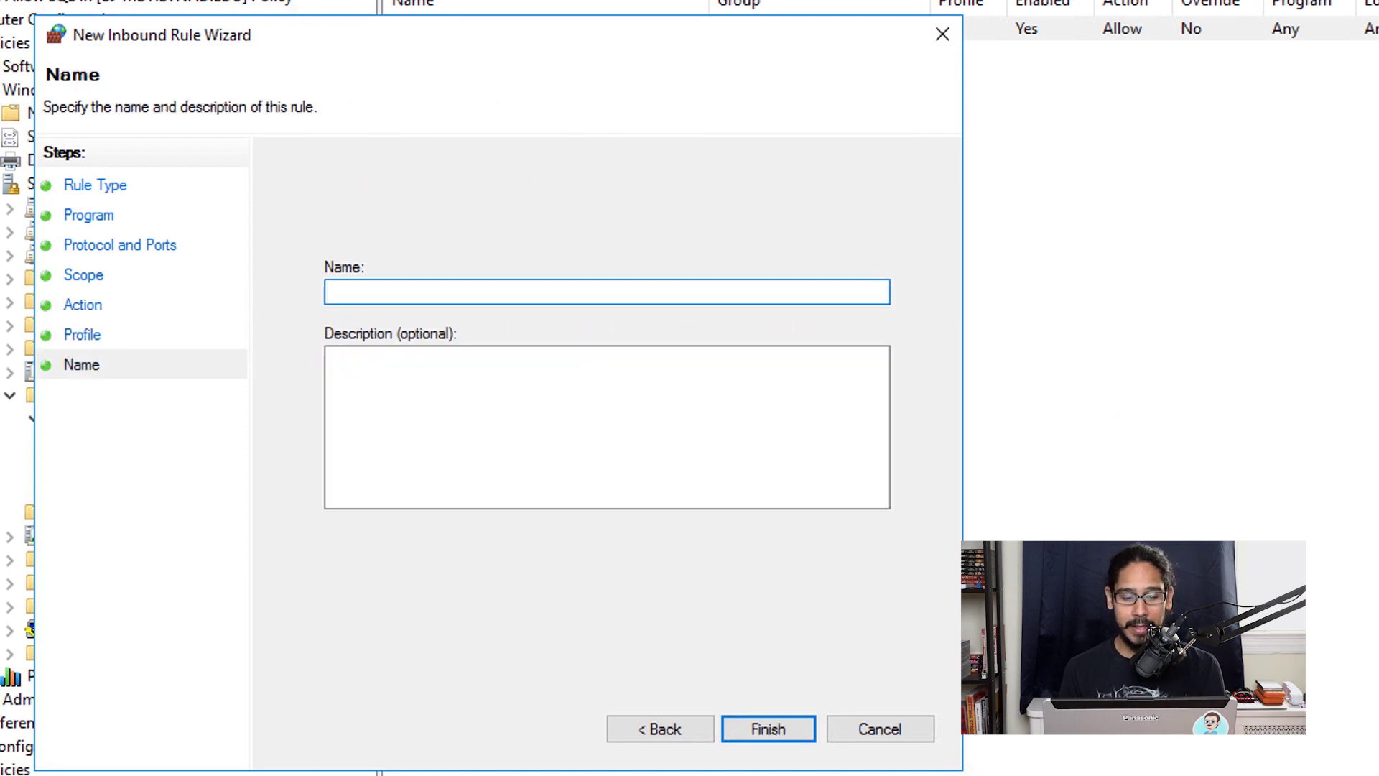
text(Distributed Transaction Coordinator)
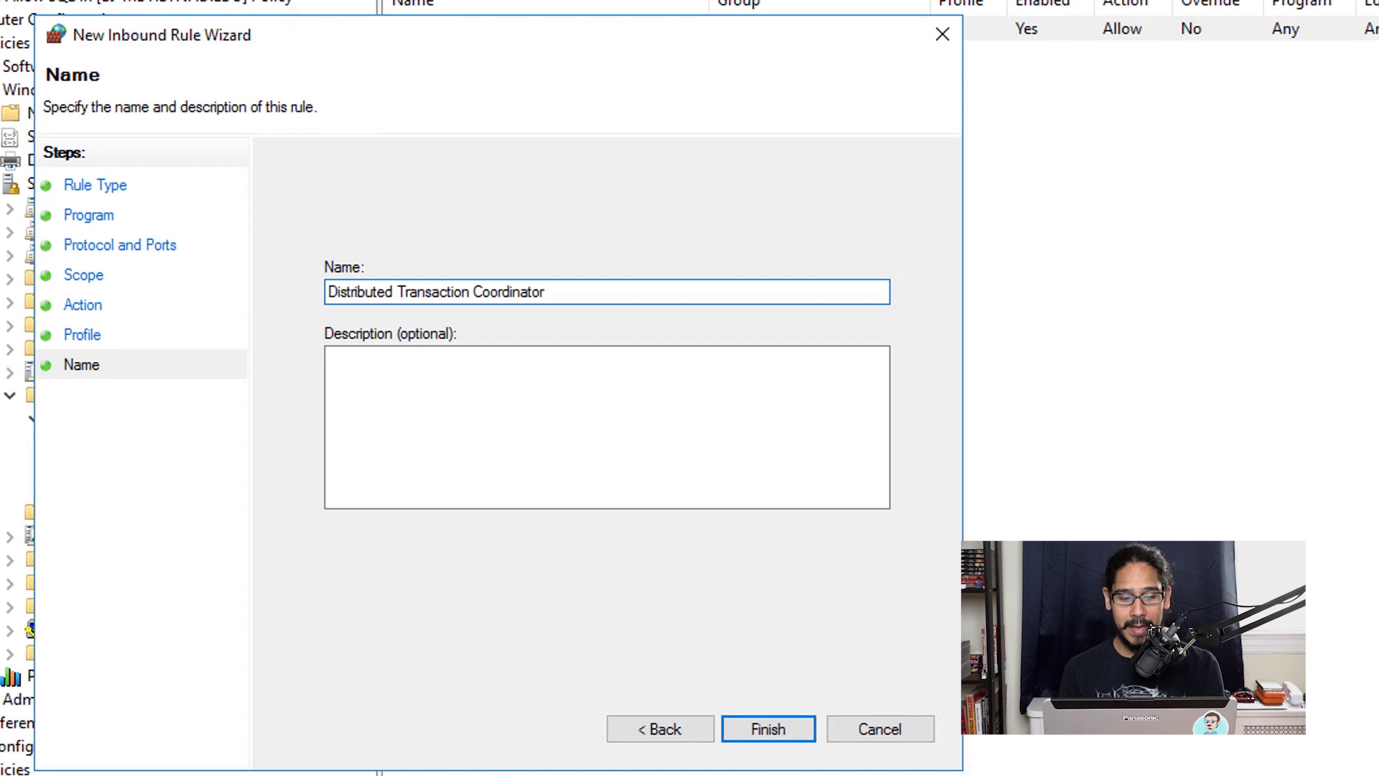
key(Return)
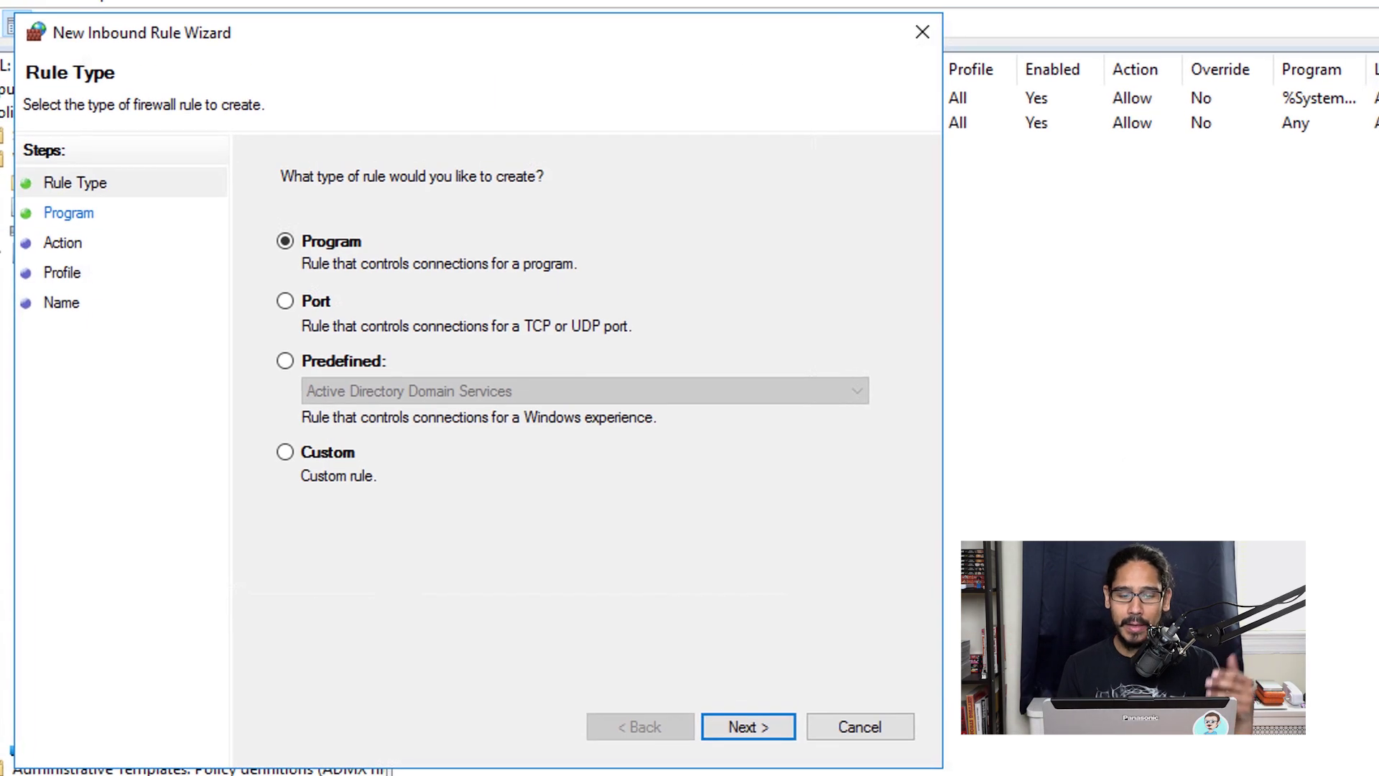
Step: Start another Custom inbound rule for the program path %SystemRoot%\system32\svchost.exe and accept referencing that host process
click(285, 452)
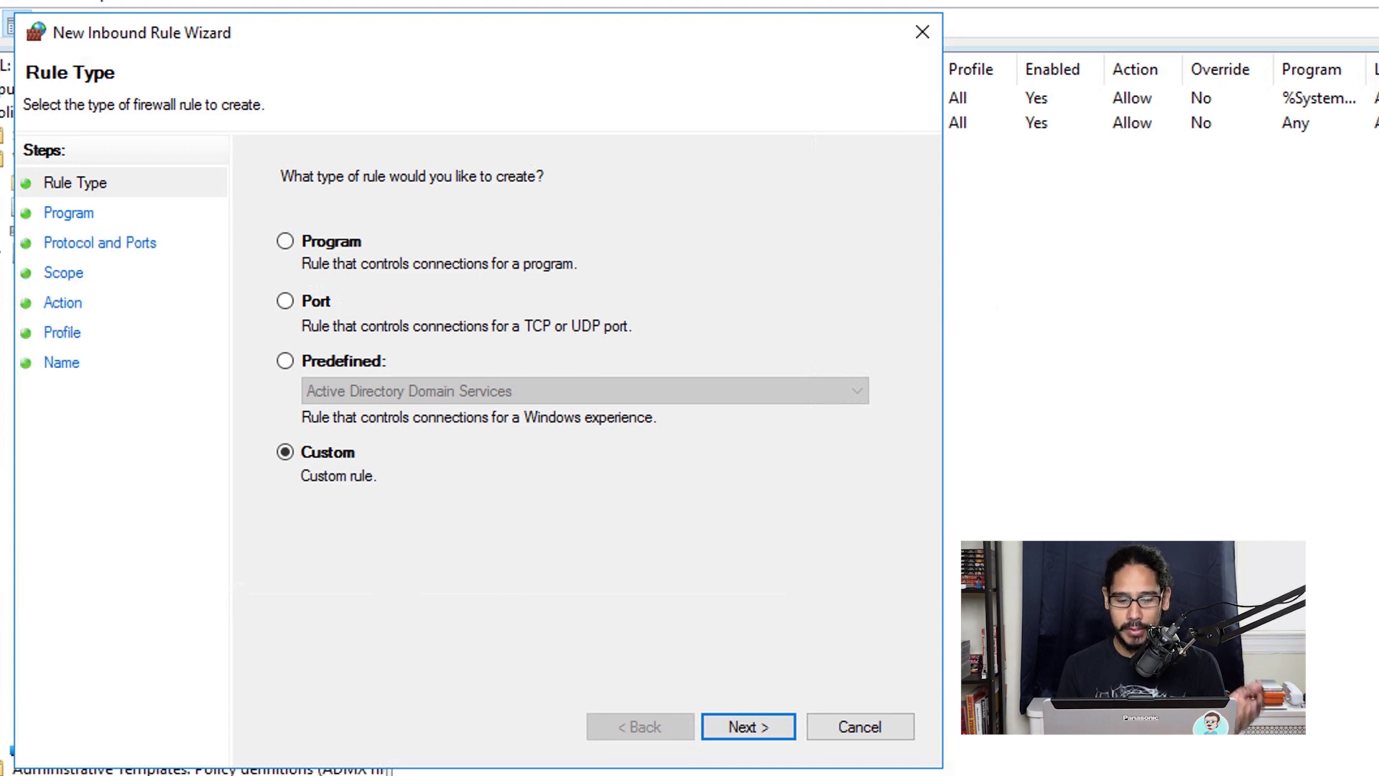
click(748, 727)
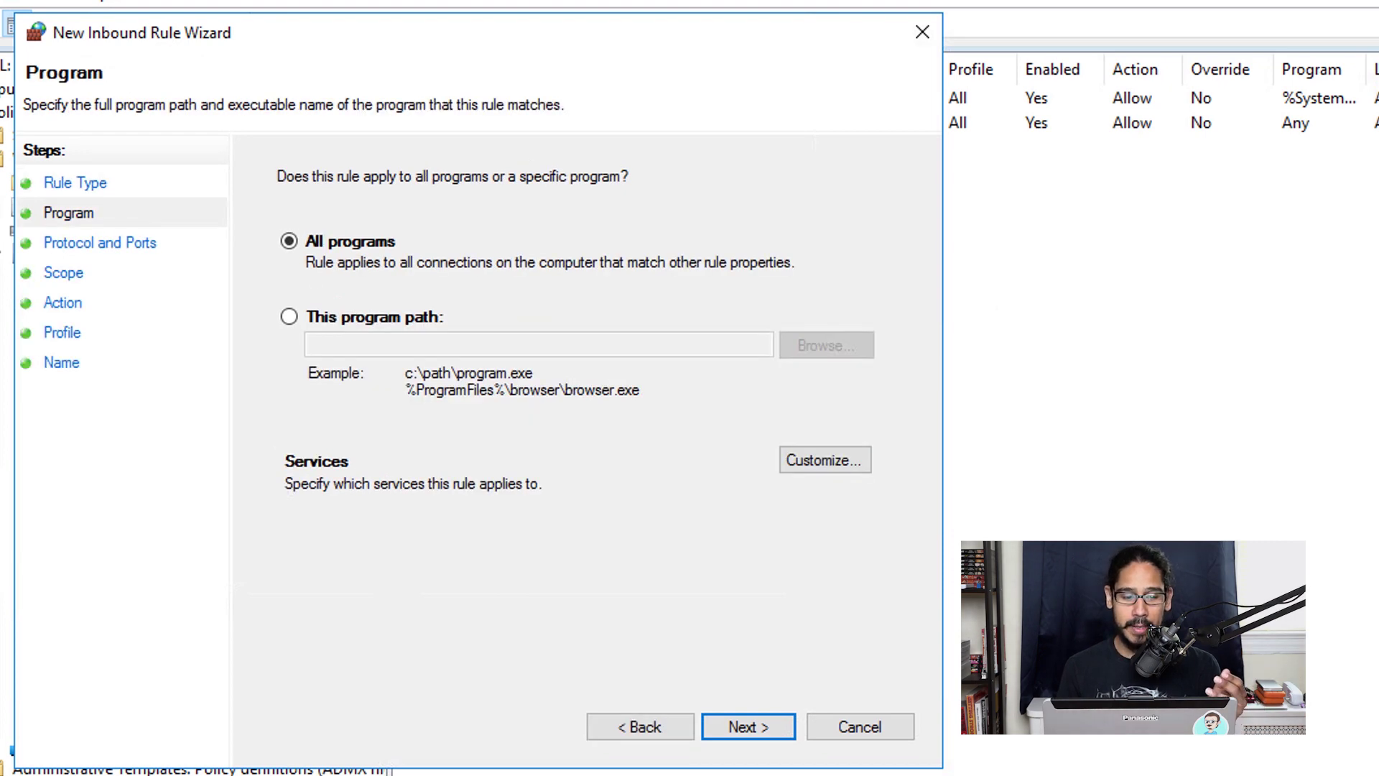
click(289, 317)
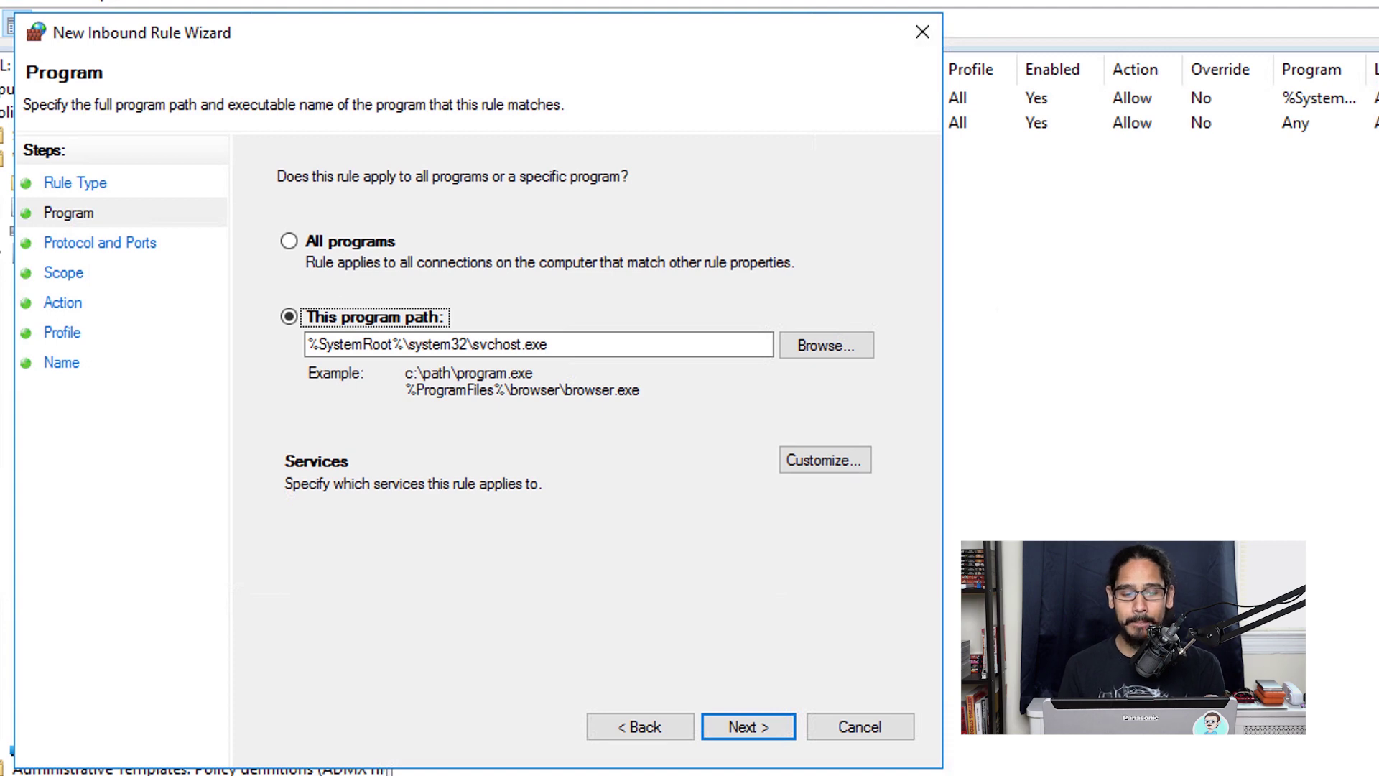
key(Return)
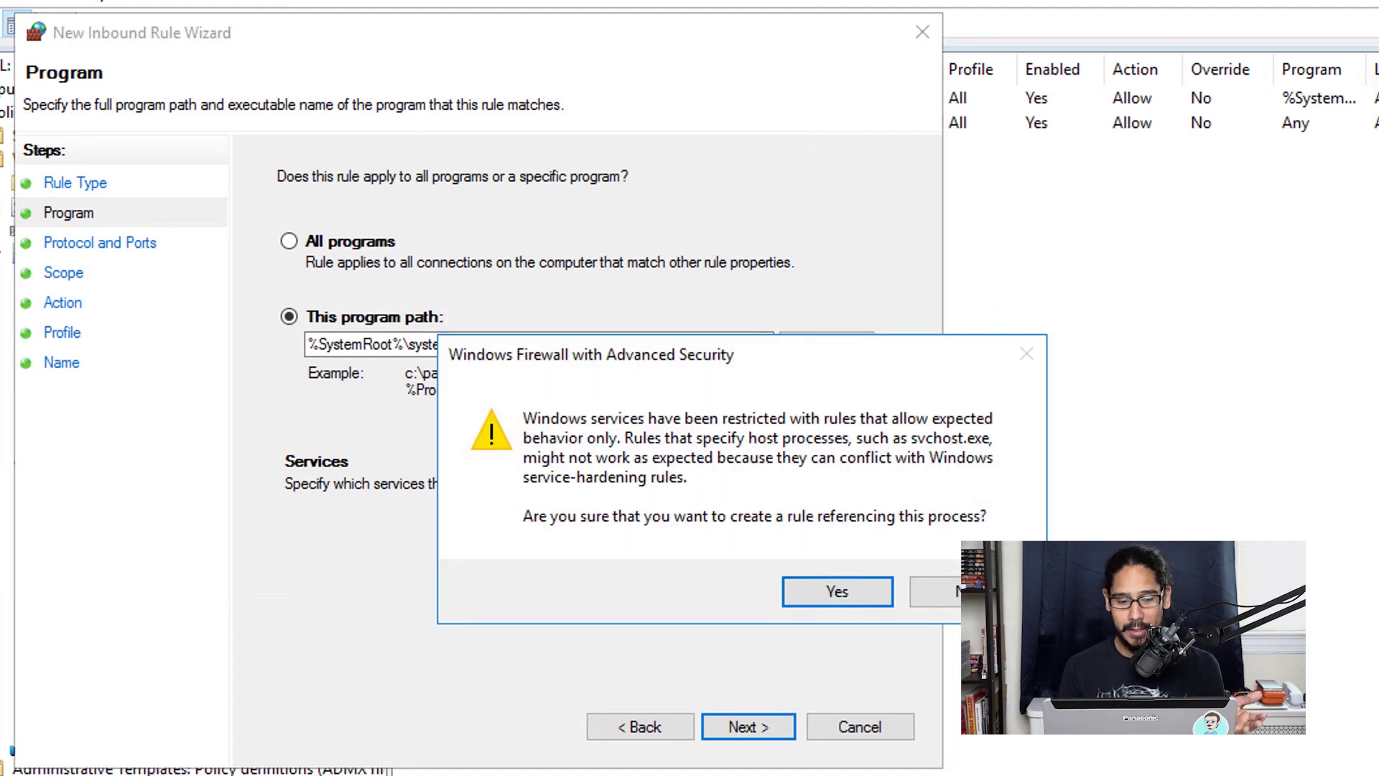
key(Return)
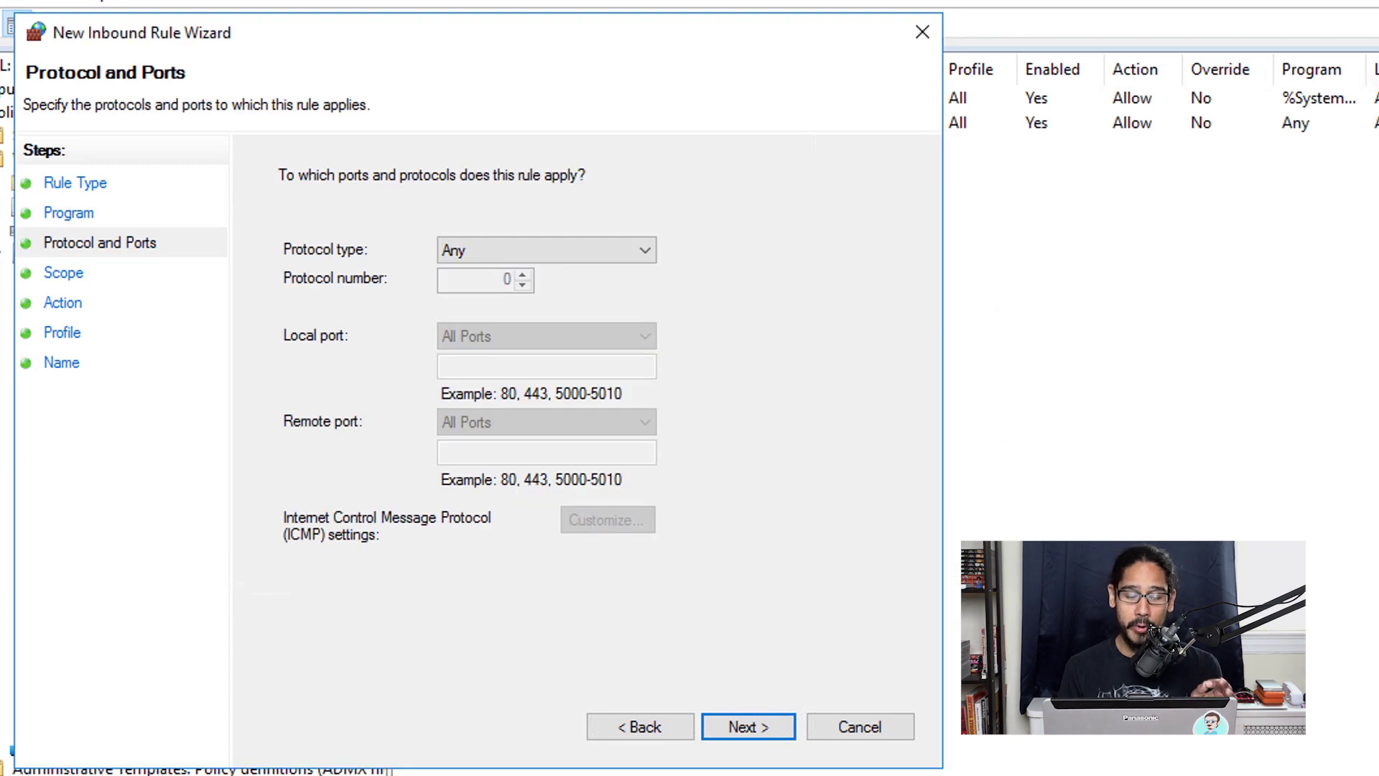
Step: Set the rule's protocol type to TCP and its local port to RPC Dynamic Ports, keeping all remote ports
click(548, 250)
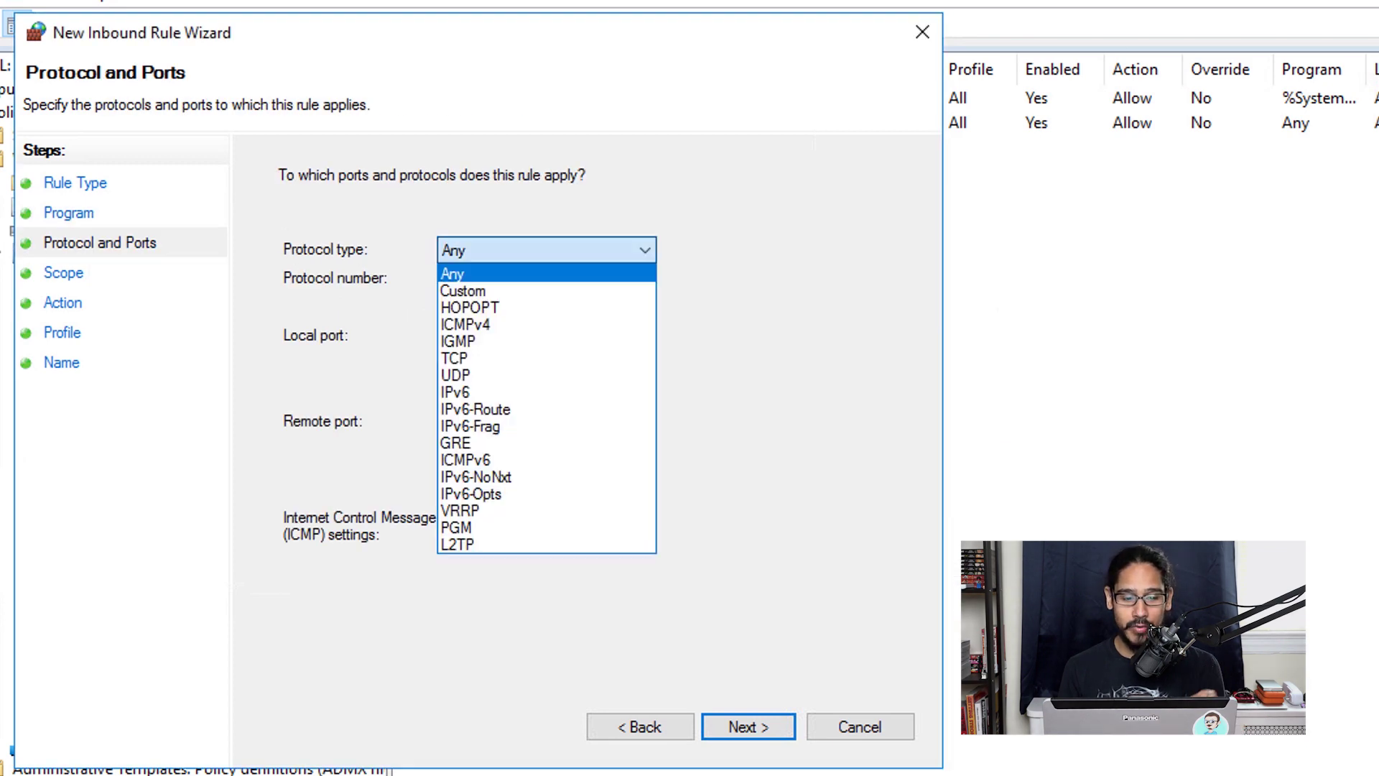
click(475, 359)
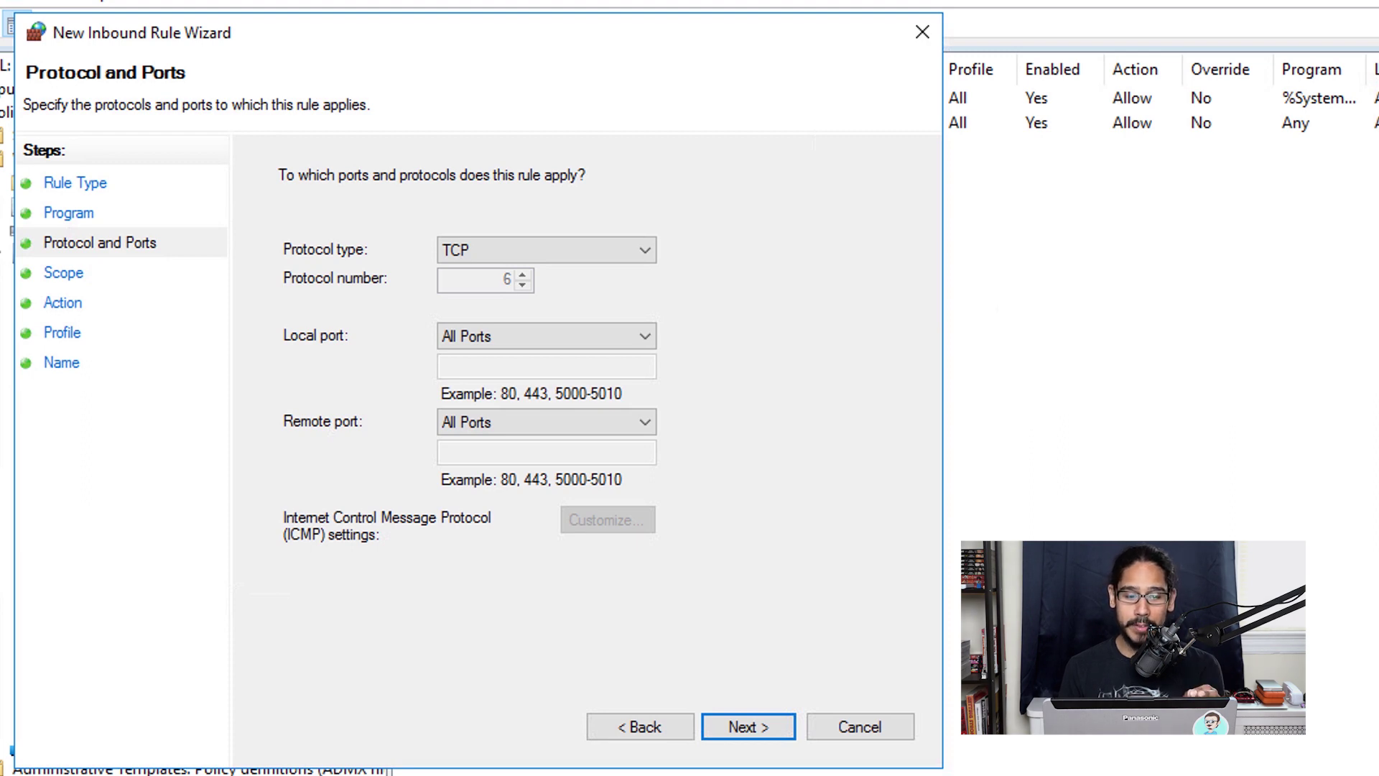
click(547, 336)
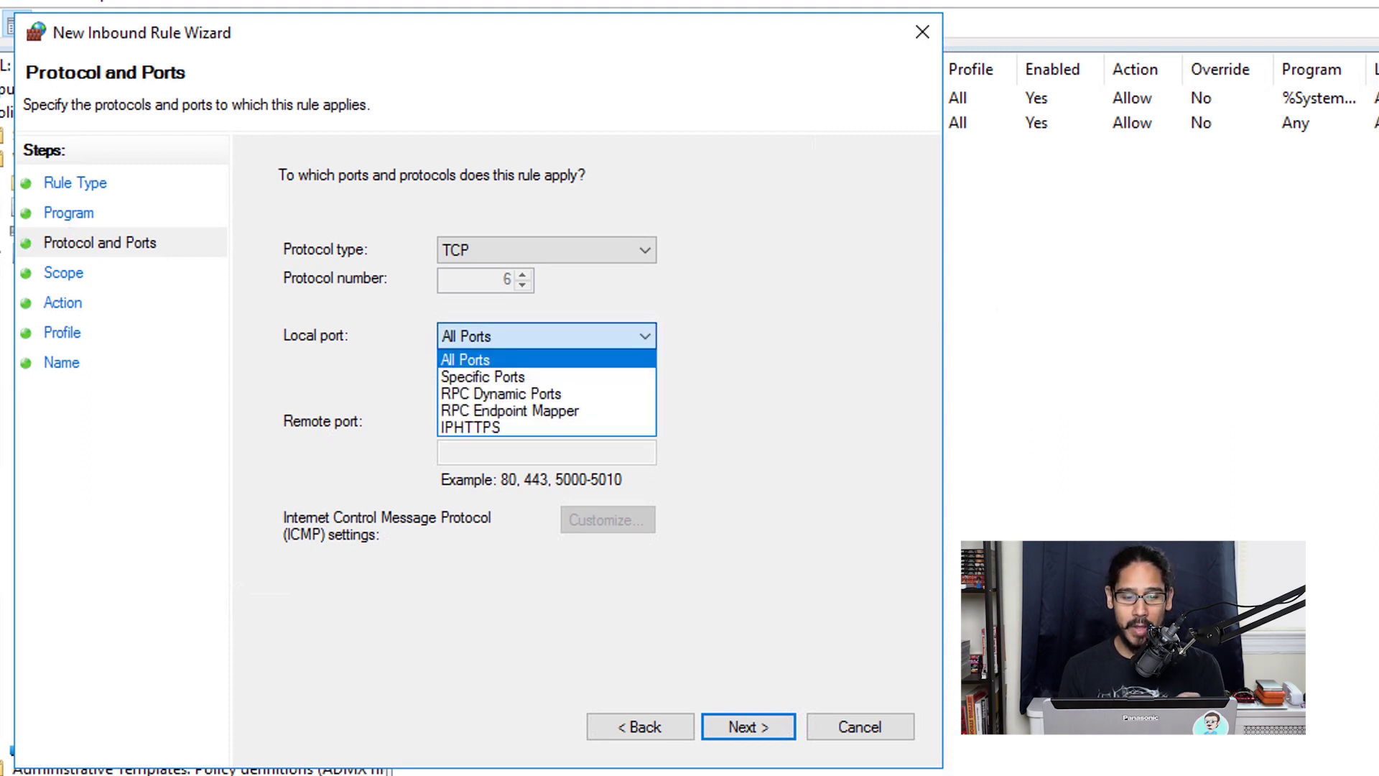
key(Down)
key(Down)
key(Return)
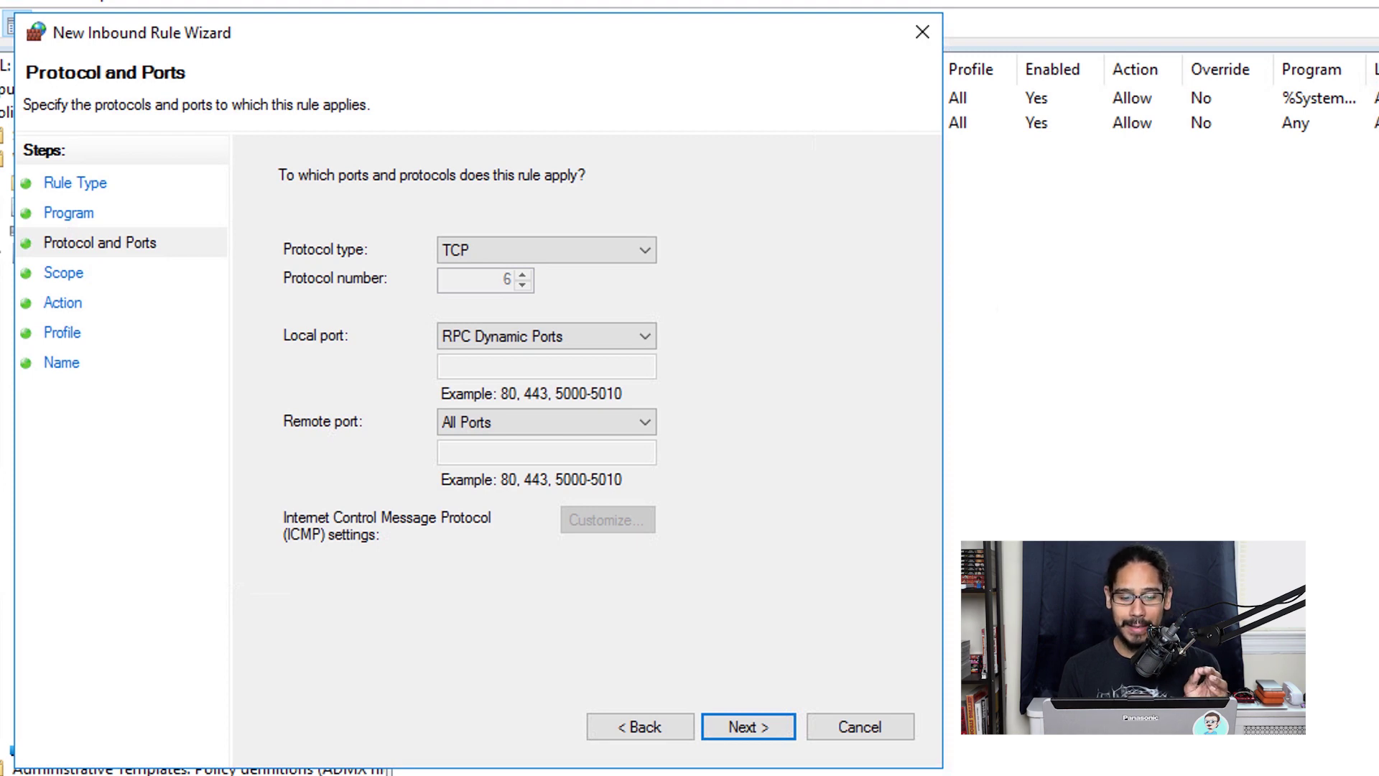
key(Return)
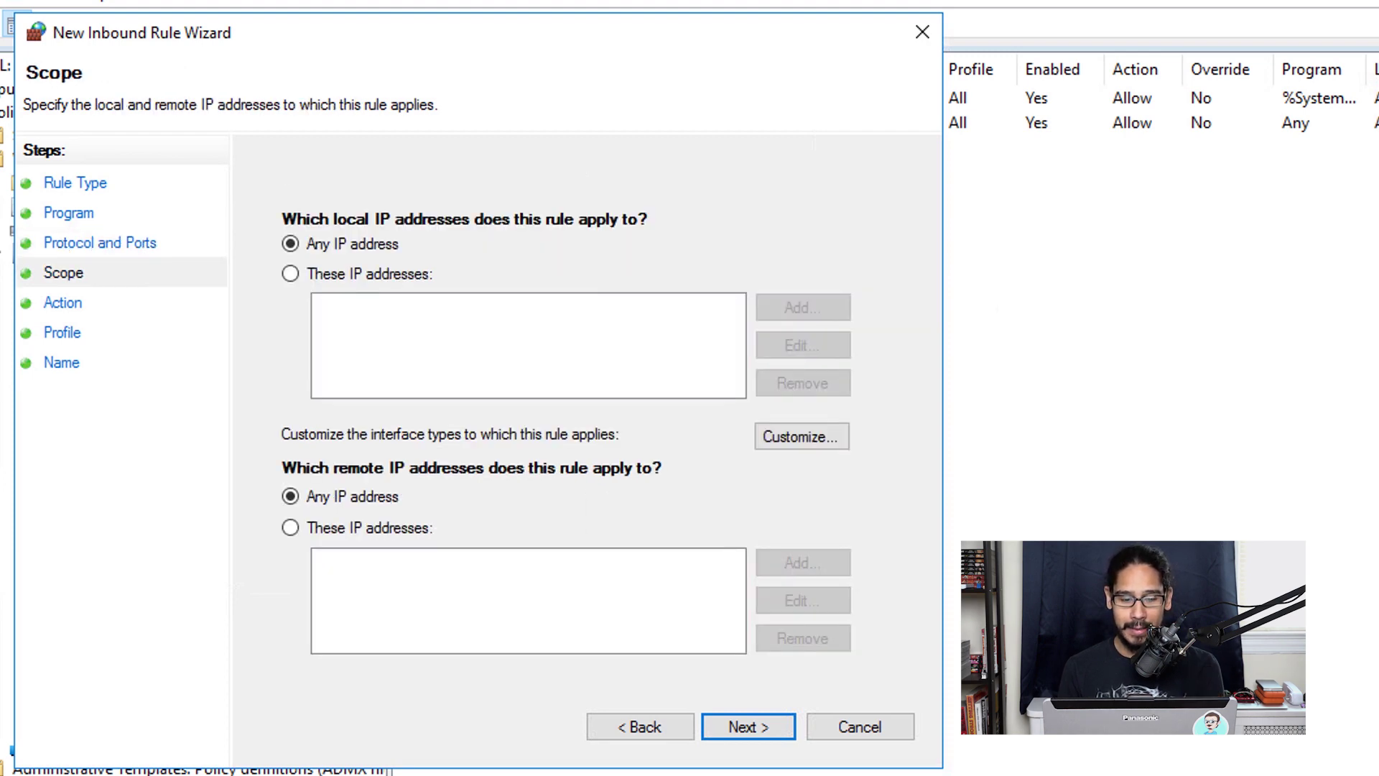
Step: Allow the connection for any IP address on all profiles and finish the rule as "Distributed Transaction Coordinator (RPC)"
key(Return)
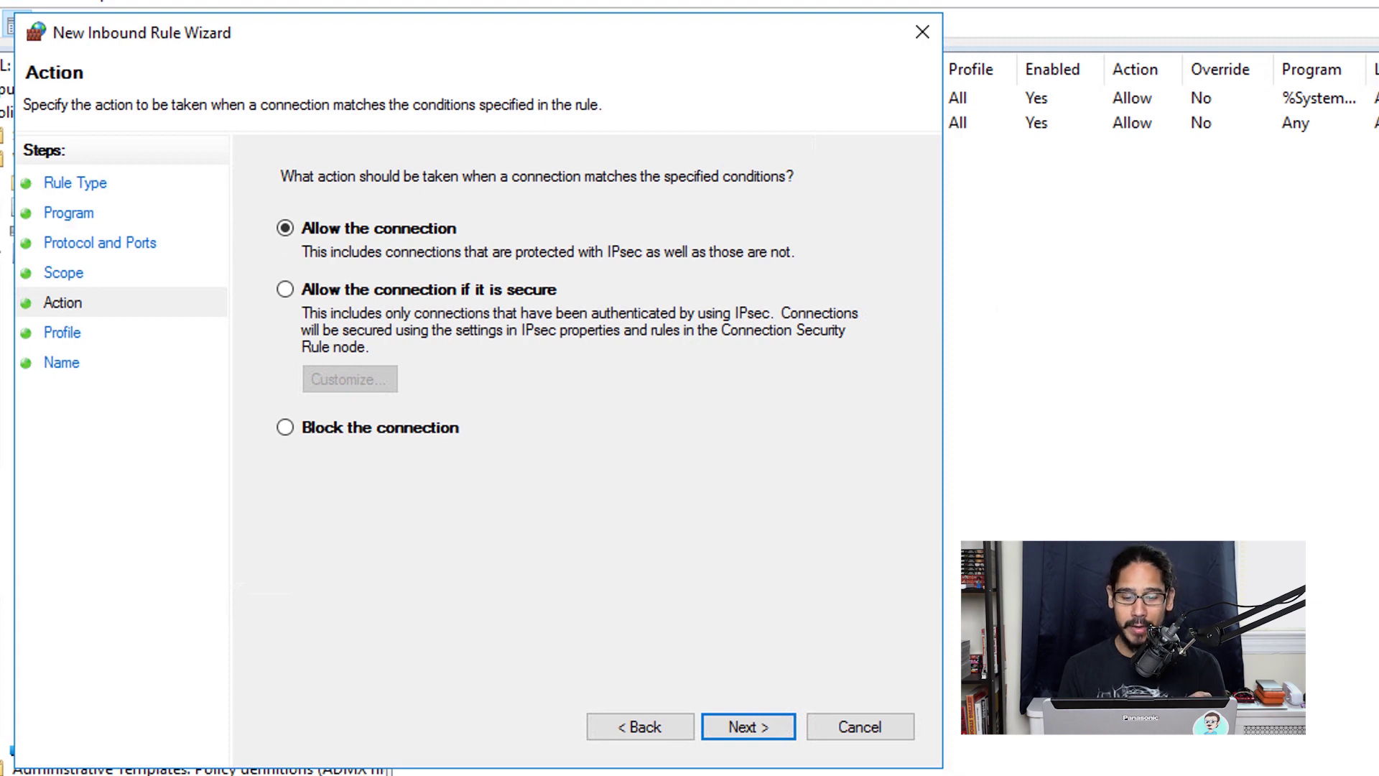
key(Return)
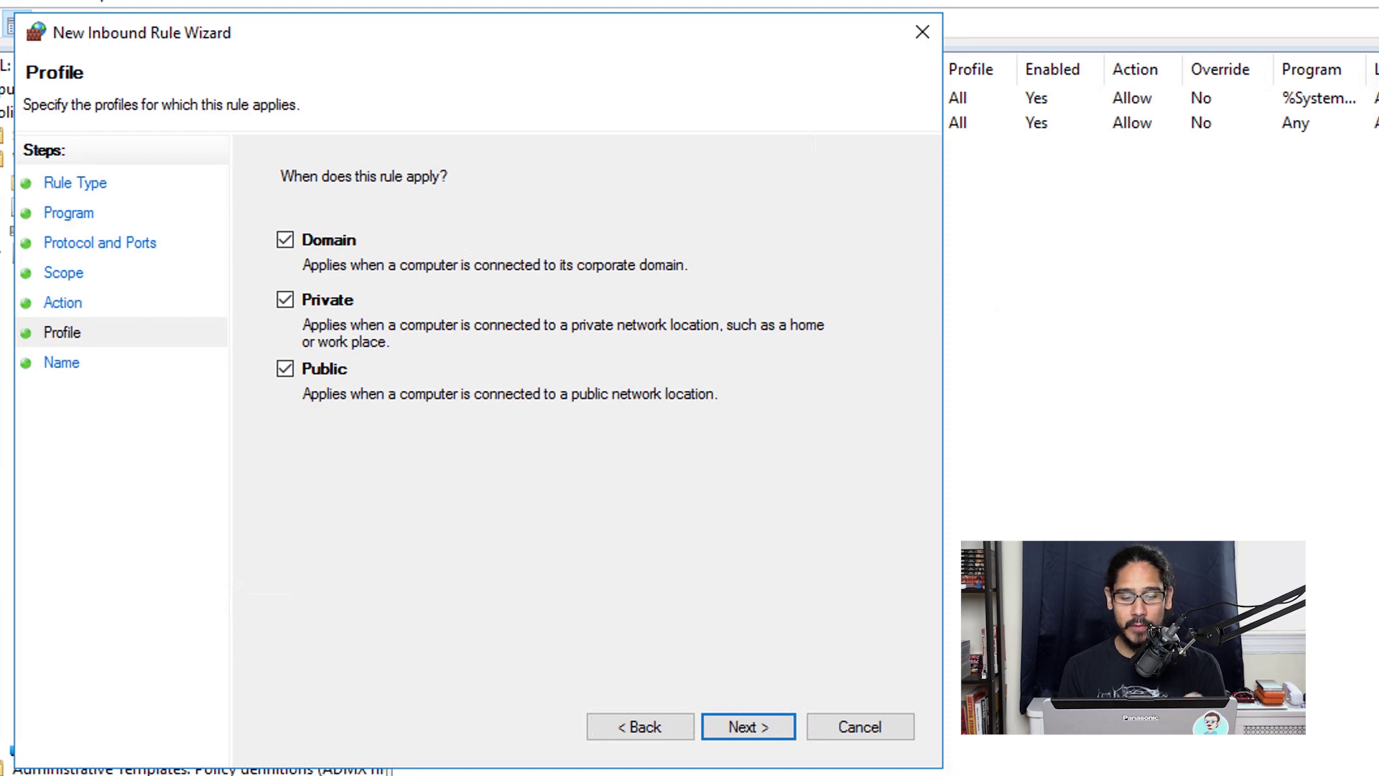
key(Return)
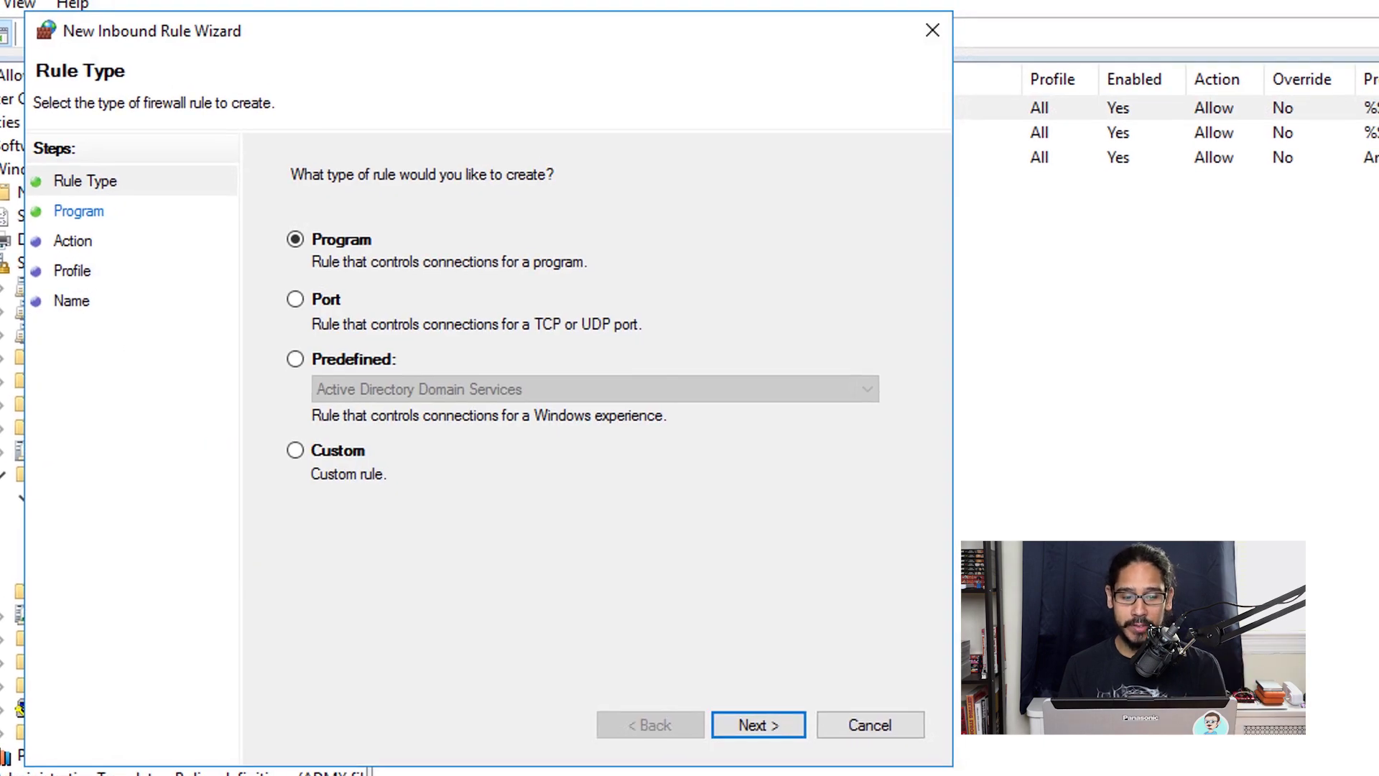
Step: Start a further Custom inbound rule for the program path %systemroot%\system32\msdtc.exe
click(295, 451)
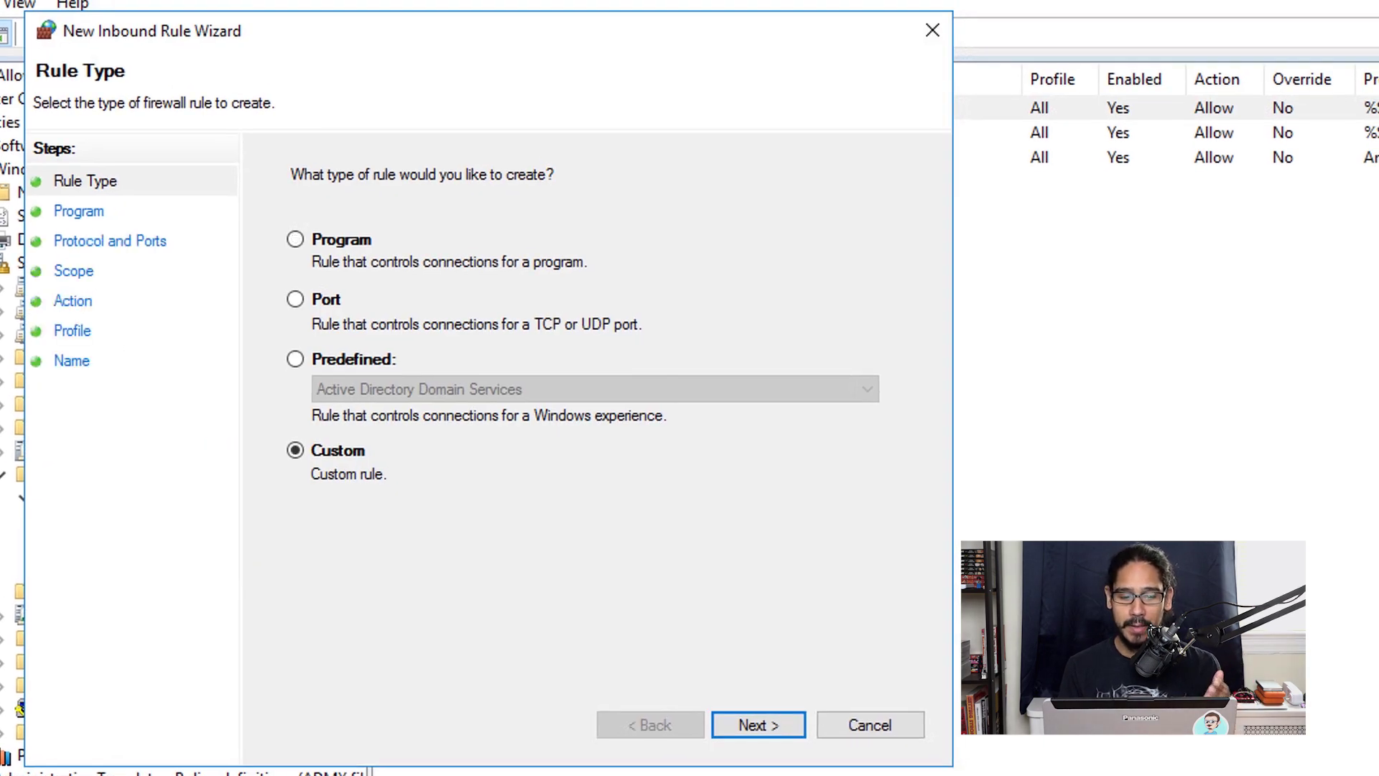
key(Return)
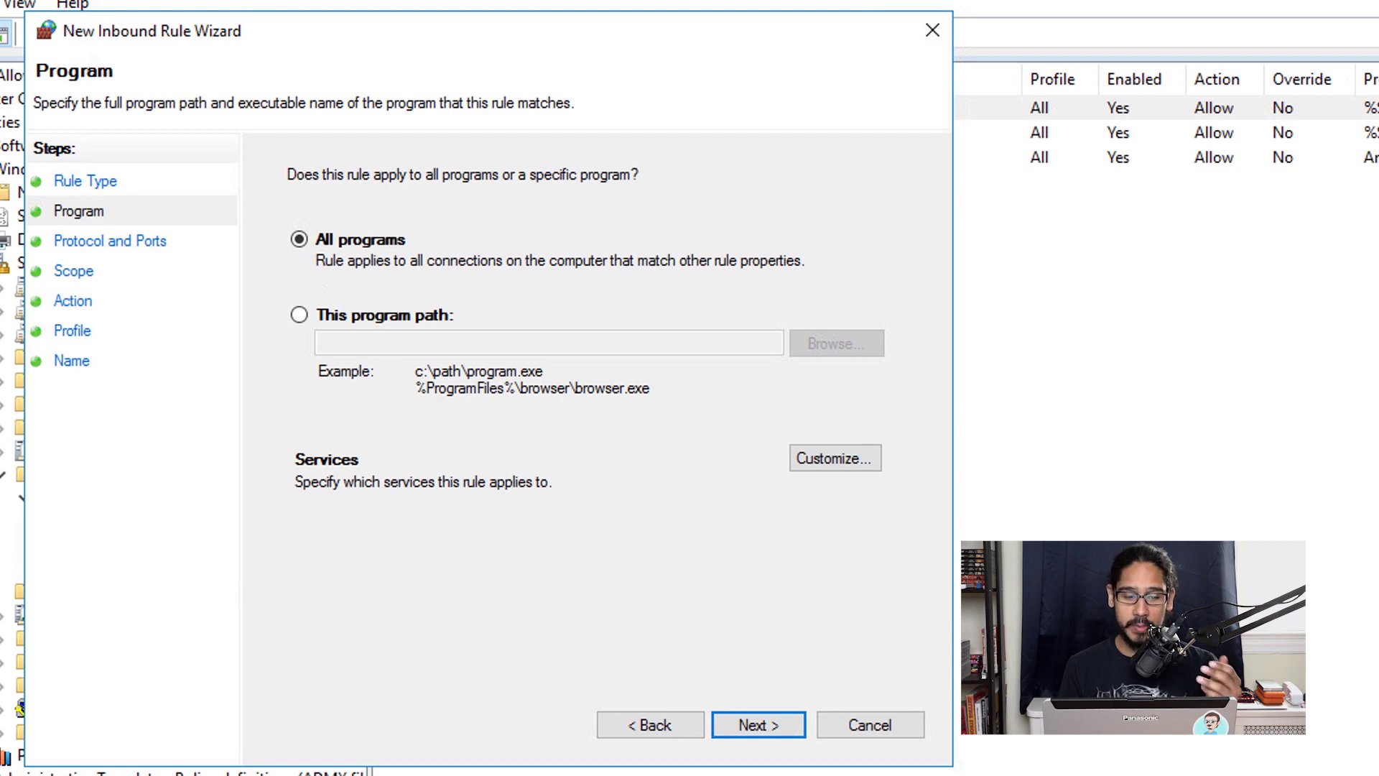
click(299, 315)
text(%systemroot%\system32\msdtc.exe)
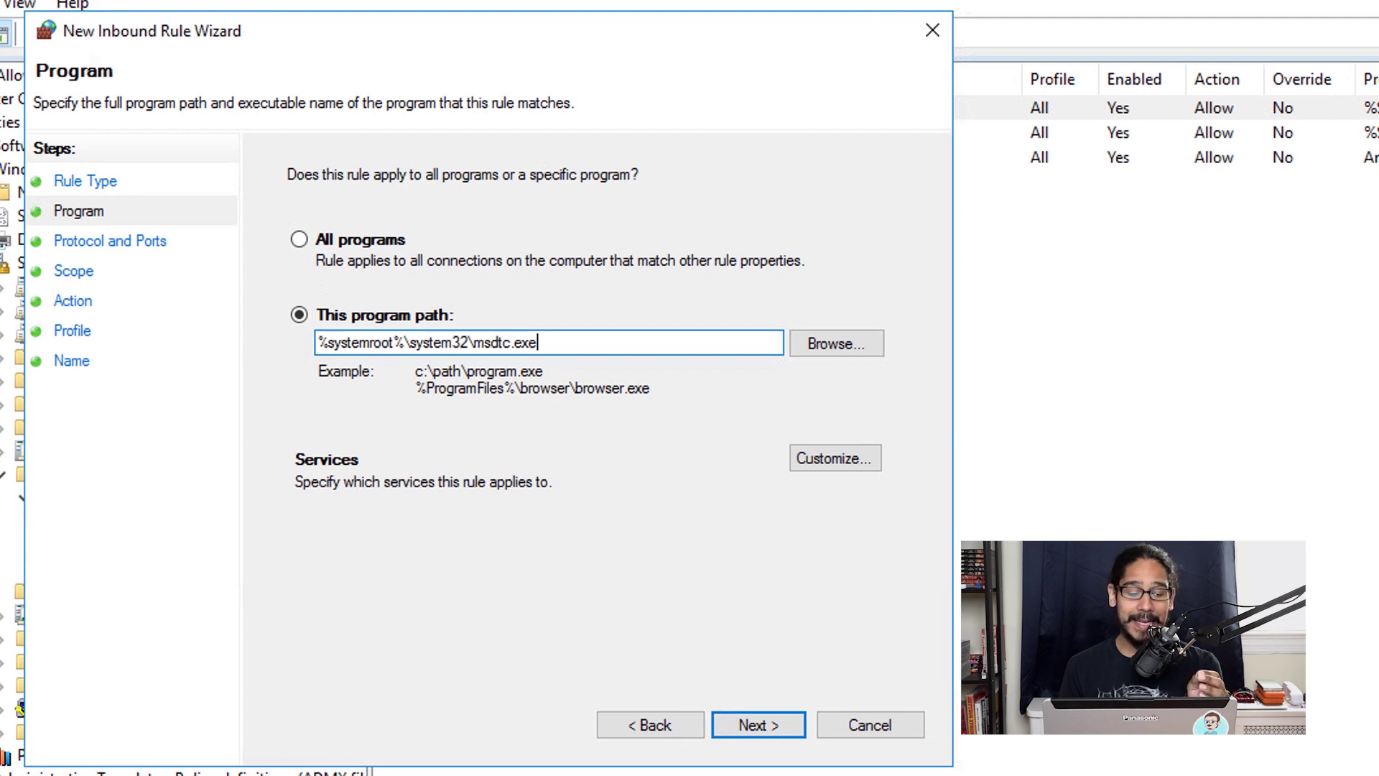
key(Return)
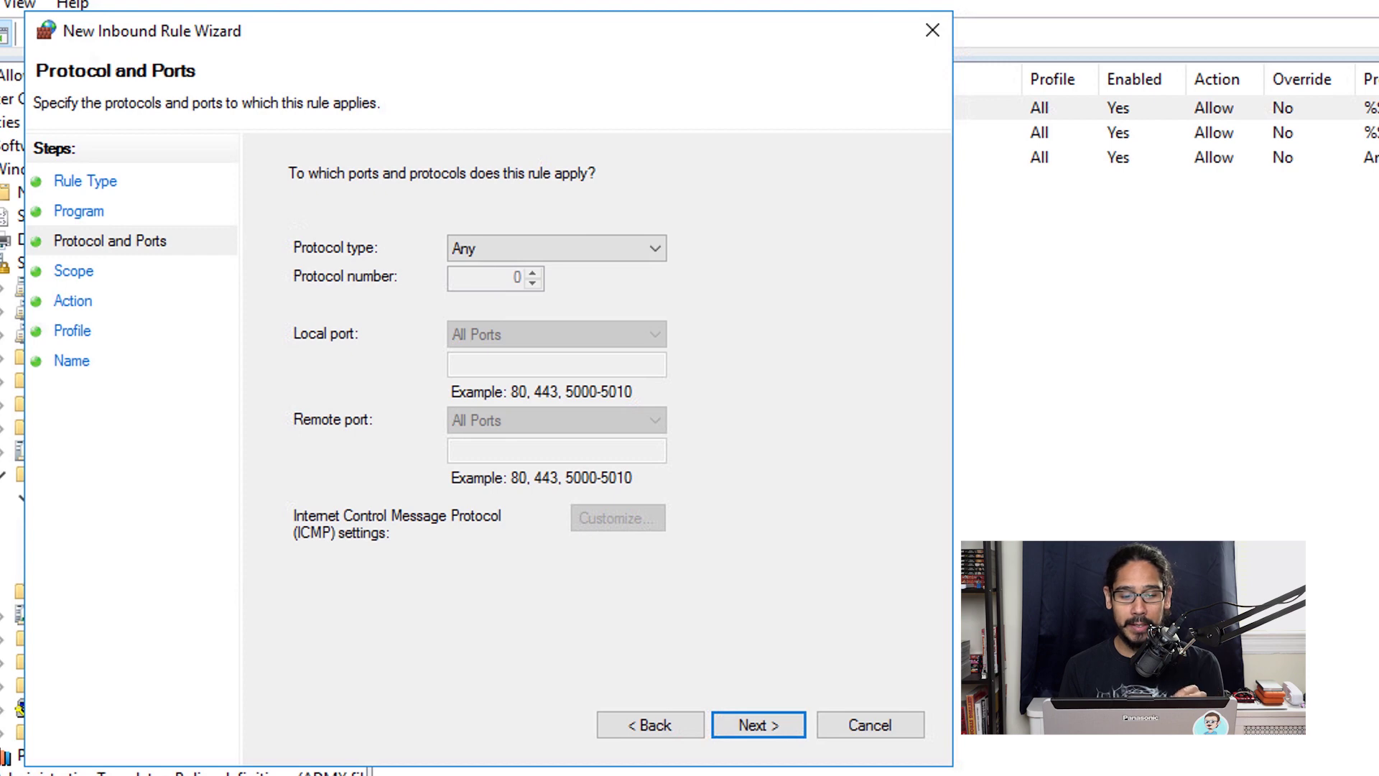
Step: Set the msdtc.exe rule's protocol type to TCP, keeping all local and remote ports
click(557, 248)
click(556, 355)
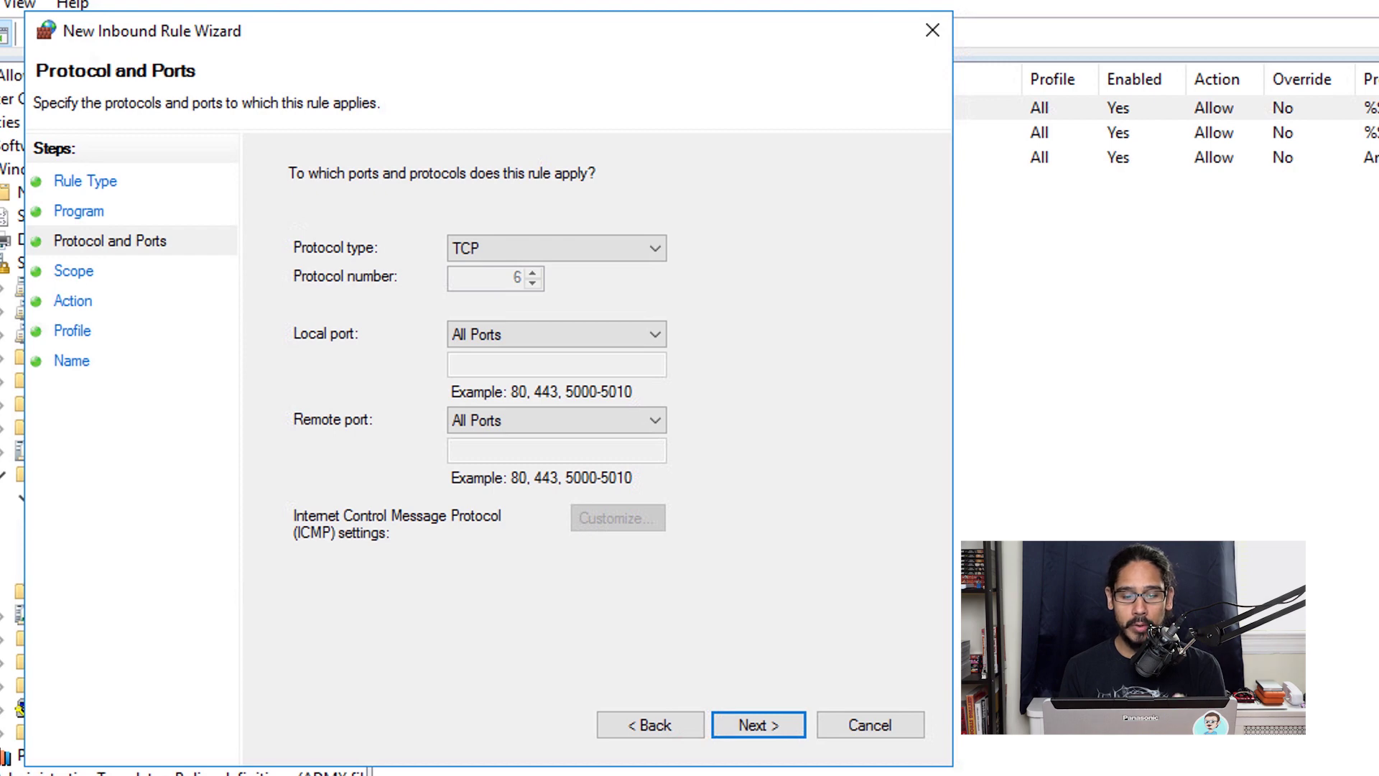
key(Return)
Step: Allow the connection for any IP address on all profiles and finish the rule as "Distributed Transaction Coordinator (TCP-In)"
key(Return)
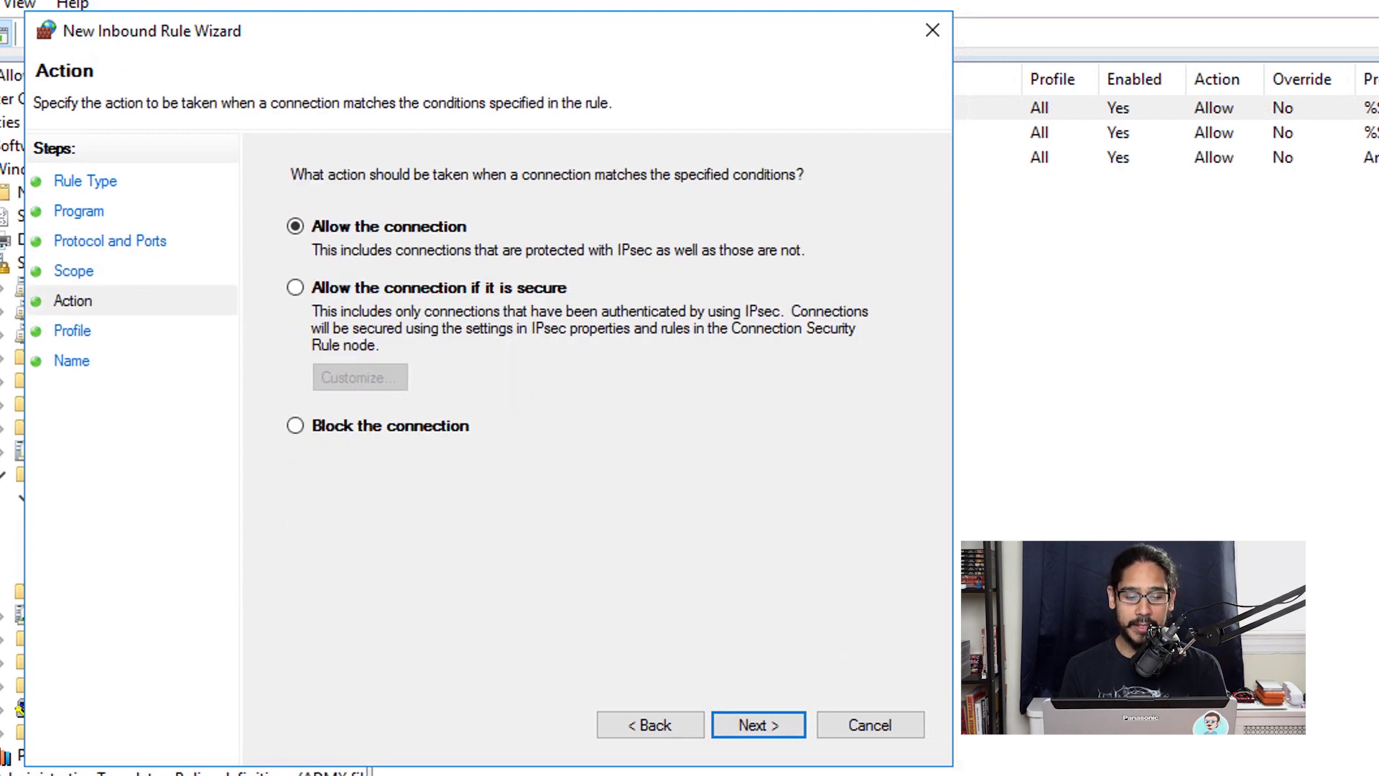
key(Return)
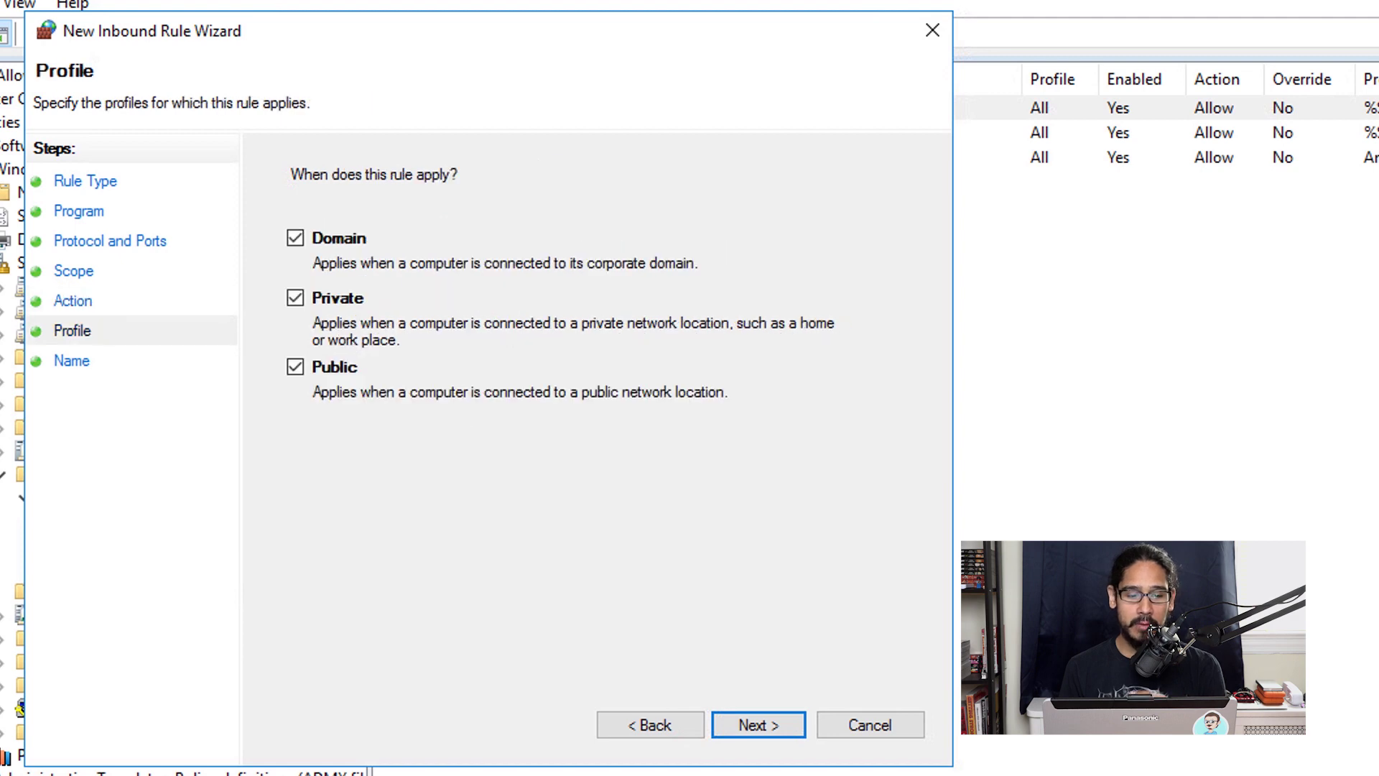
key(Return)
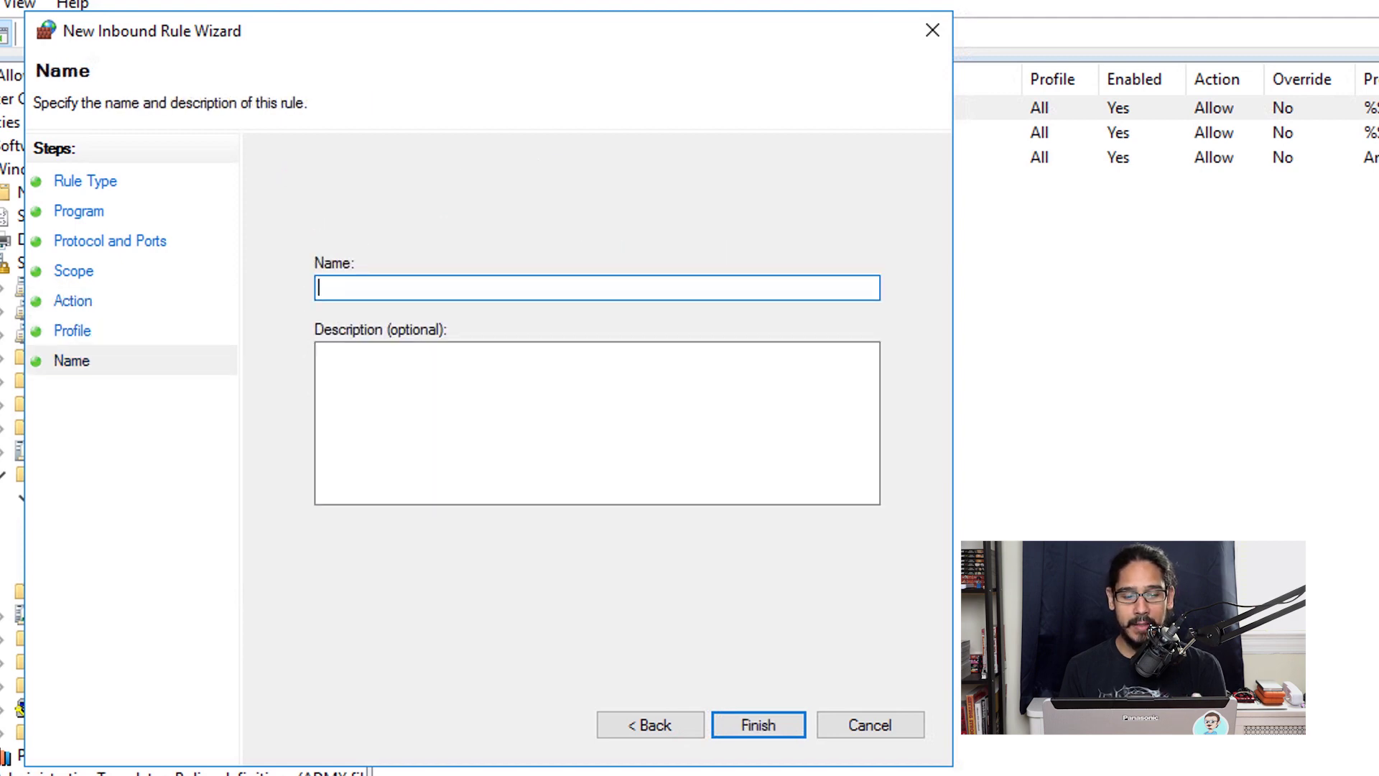
text(Distributed Transaction Coordinator (TCP-In))
key(Return)
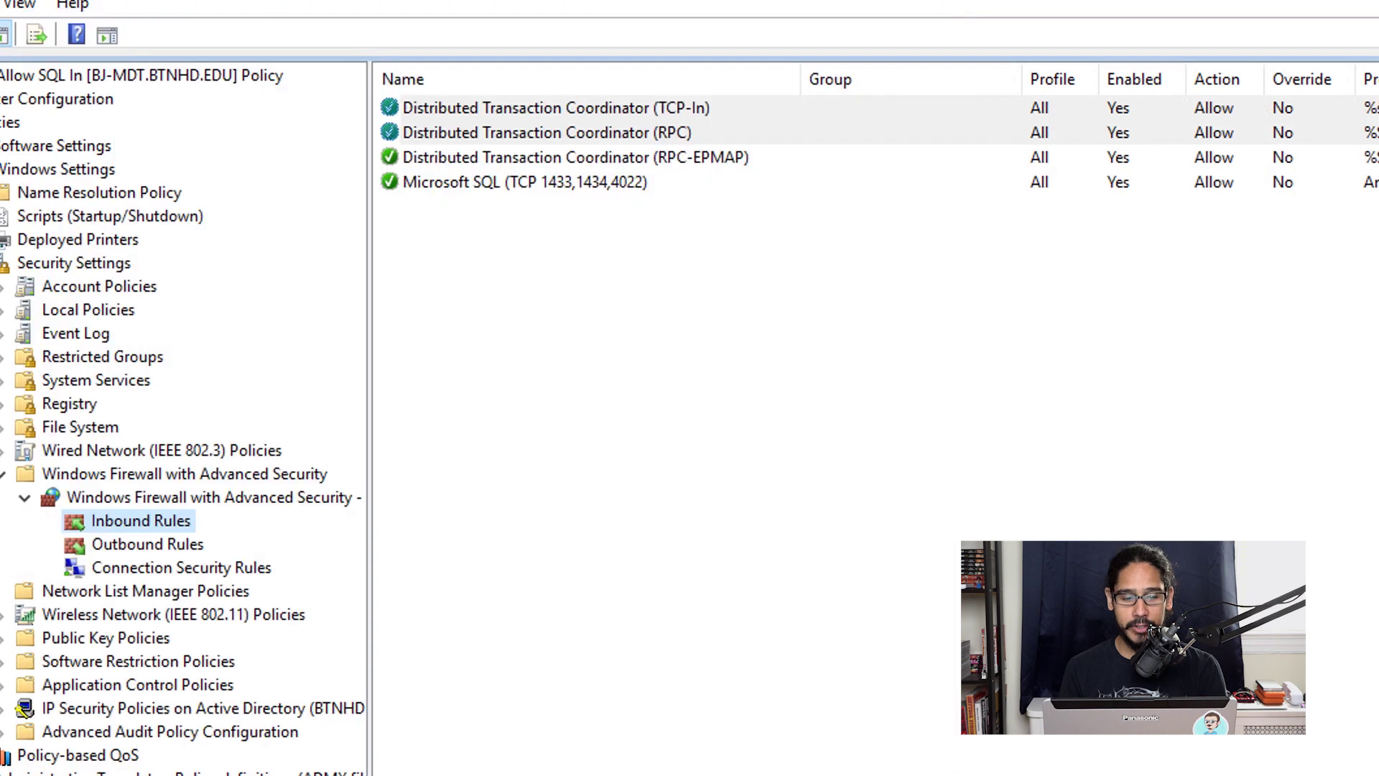